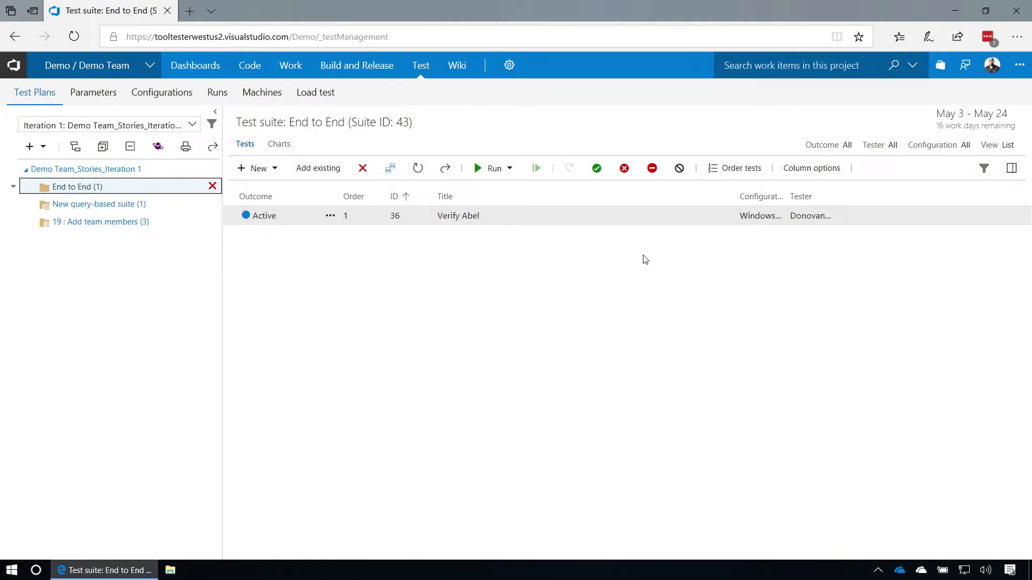
# - Create a new test configuration named "Windows 10 and Firefox"
pyautogui.click(175, 94)
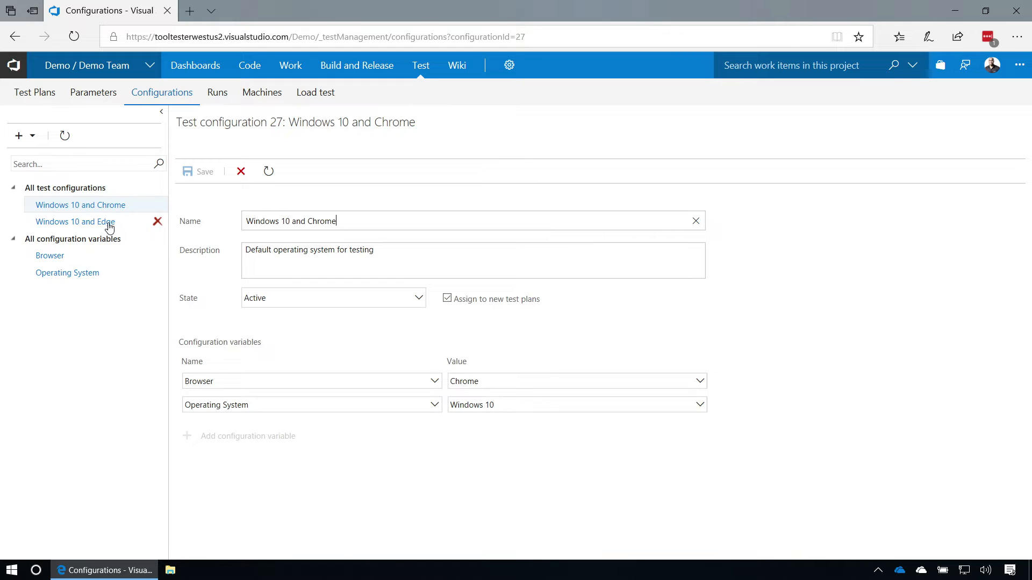
pyautogui.click(33, 136)
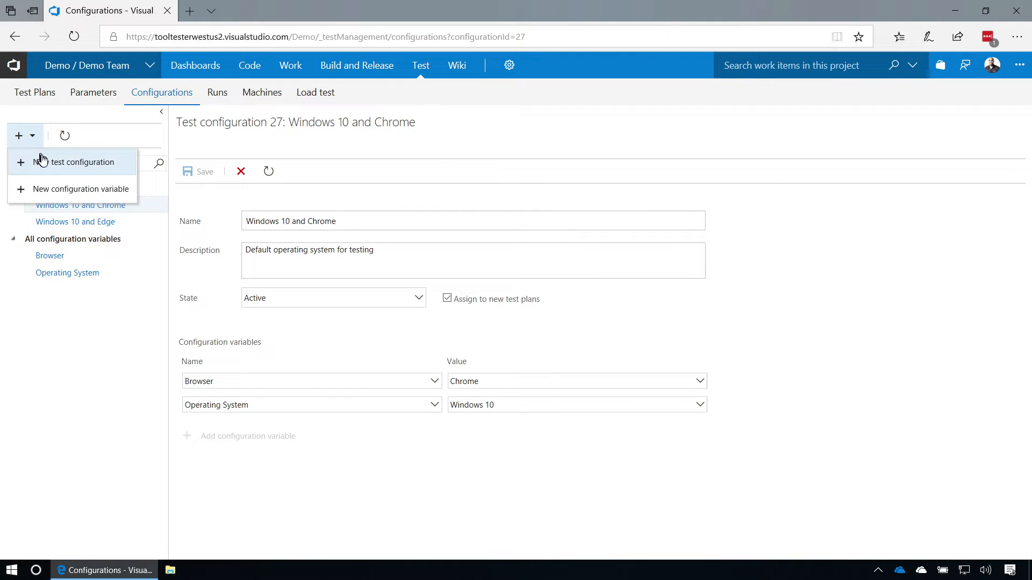
pyautogui.click(42, 160)
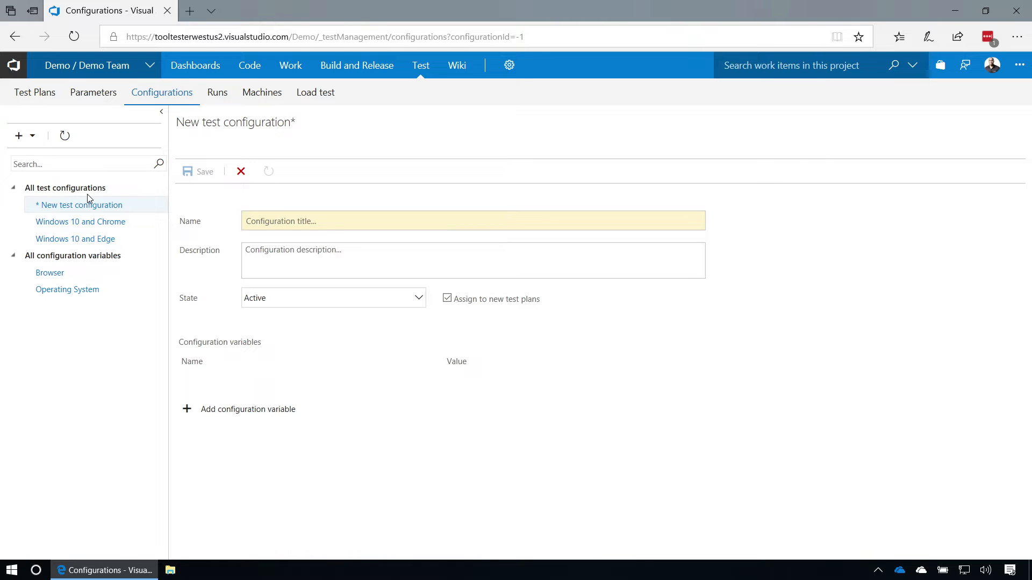
pyautogui.write('Windows 10 o')
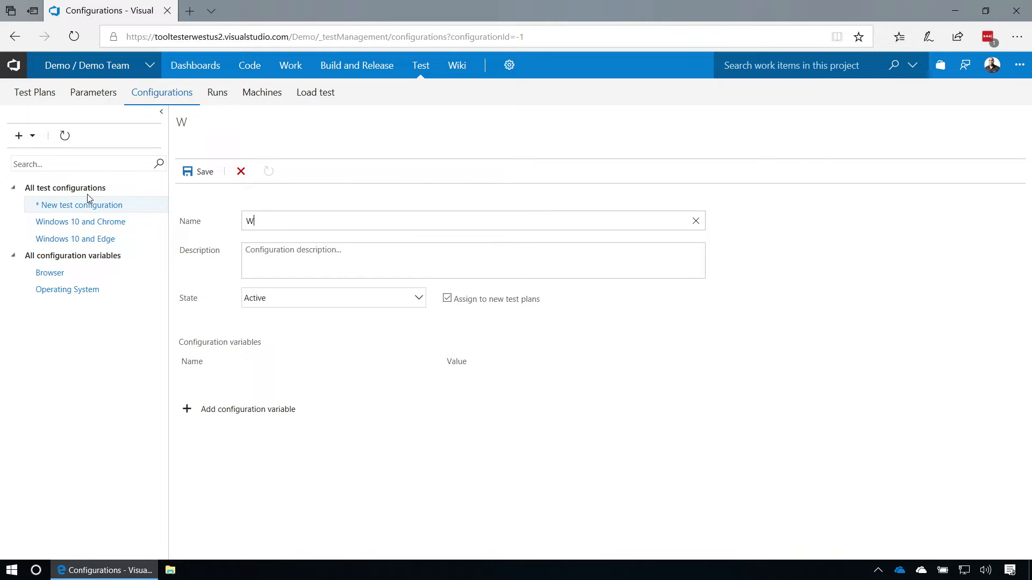
pyautogui.press('BackSpace')
pyautogui.write('an dF')
pyautogui.press('BackSpace')
pyautogui.press('BackSpace')
pyautogui.press('BackSpace')
pyautogui.write('d Firefox')
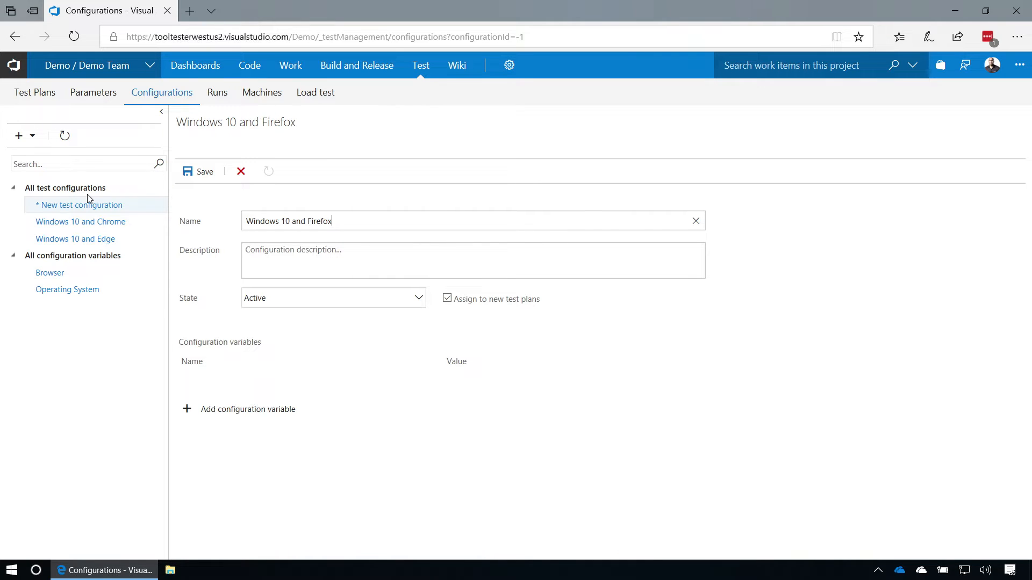
# - Add two configuration variables to the new configuration and set the first to Operating System with value Windows 10
pyautogui.click(256, 414)
pyautogui.click(256, 414)
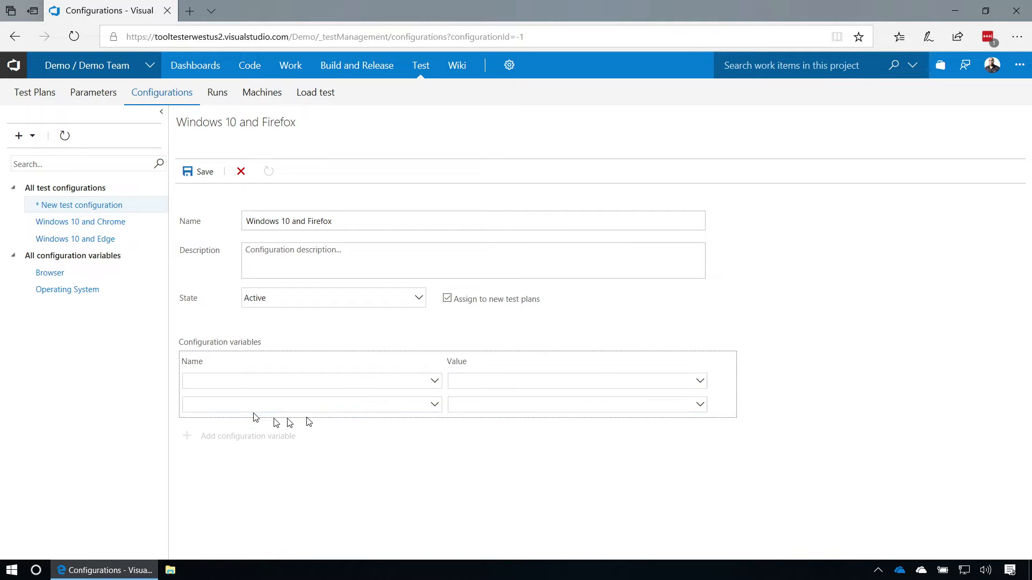
pyautogui.click(422, 382)
pyautogui.click(292, 413)
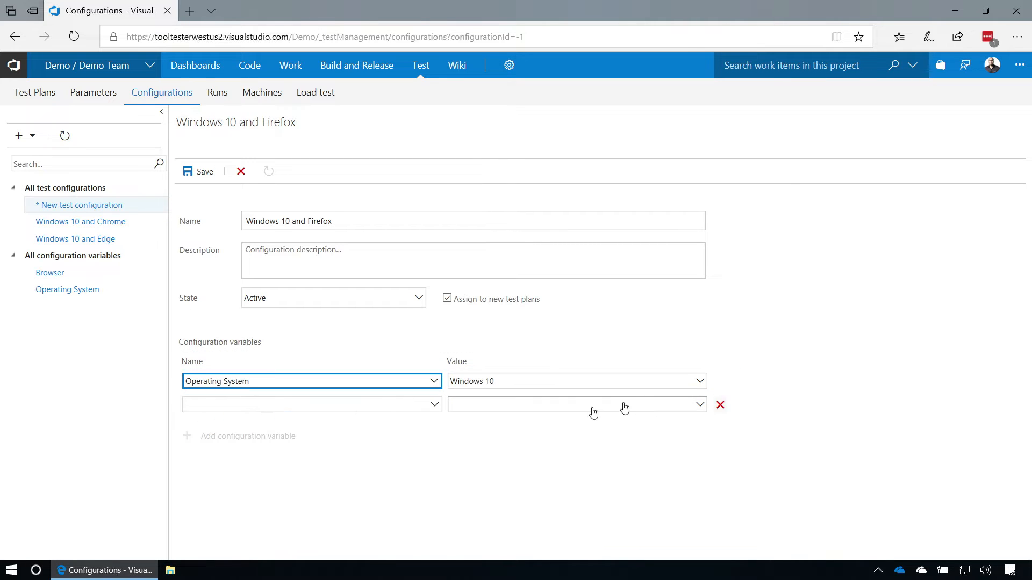
pyautogui.click(700, 383)
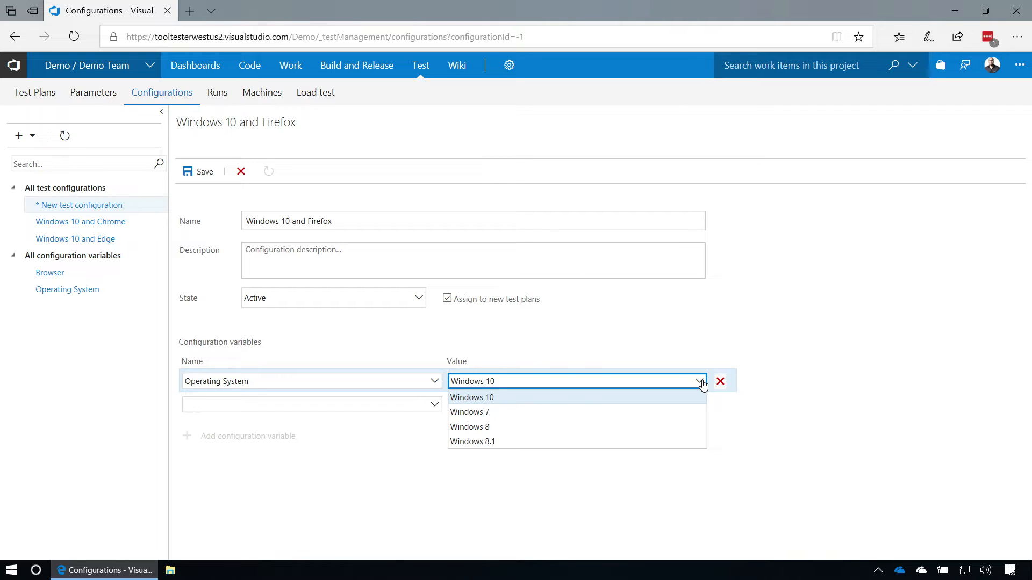
pyautogui.click(701, 382)
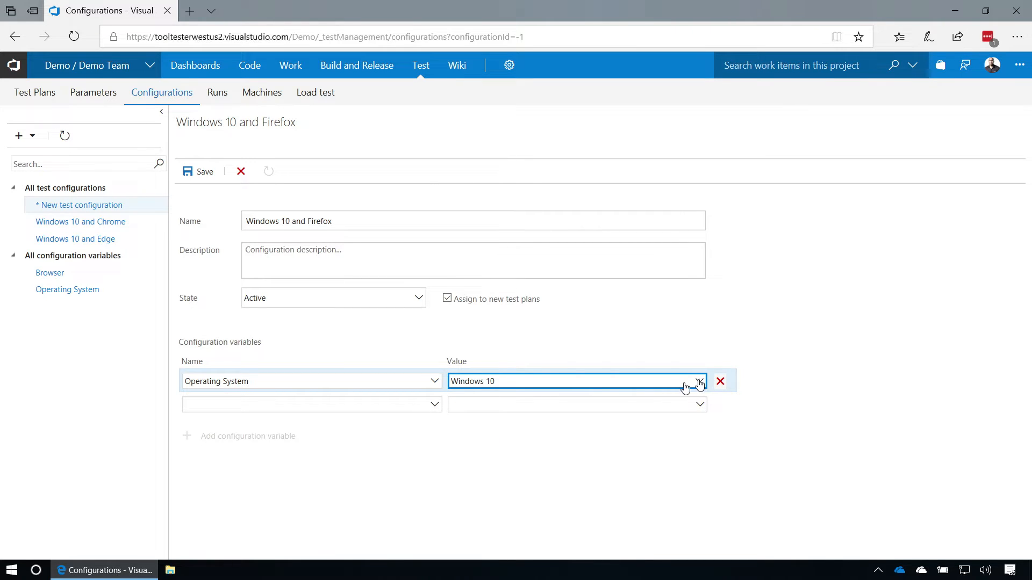
# - Set the second configuration variable to Browser with value FireFox and save the configuration
pyautogui.click(432, 407)
pyautogui.click(317, 421)
pyautogui.click(699, 407)
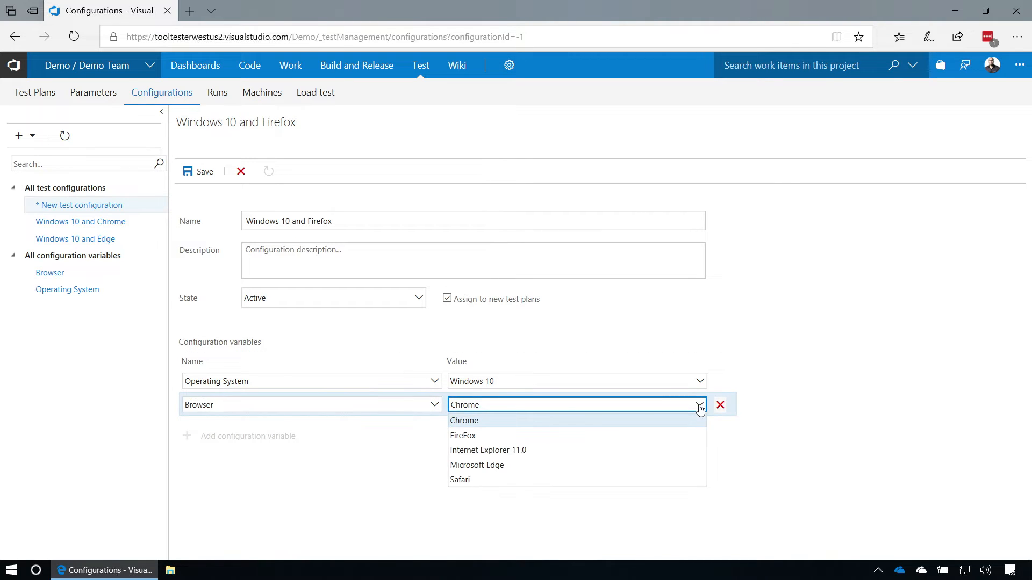
pyautogui.click(490, 436)
pyautogui.click(203, 185)
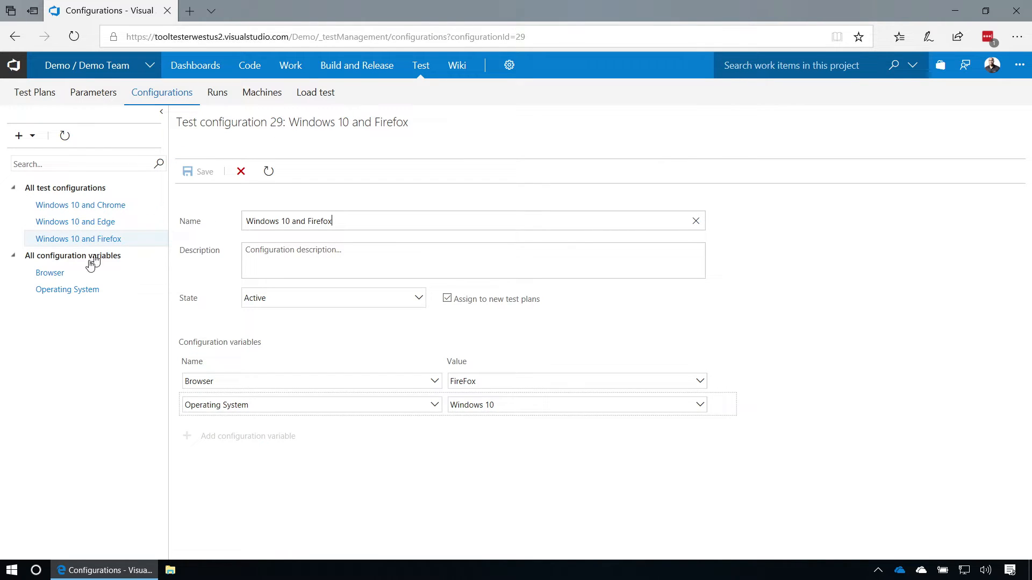
# - Examine the available values of the Browser and Operating System configuration variables
pyautogui.click(57, 273)
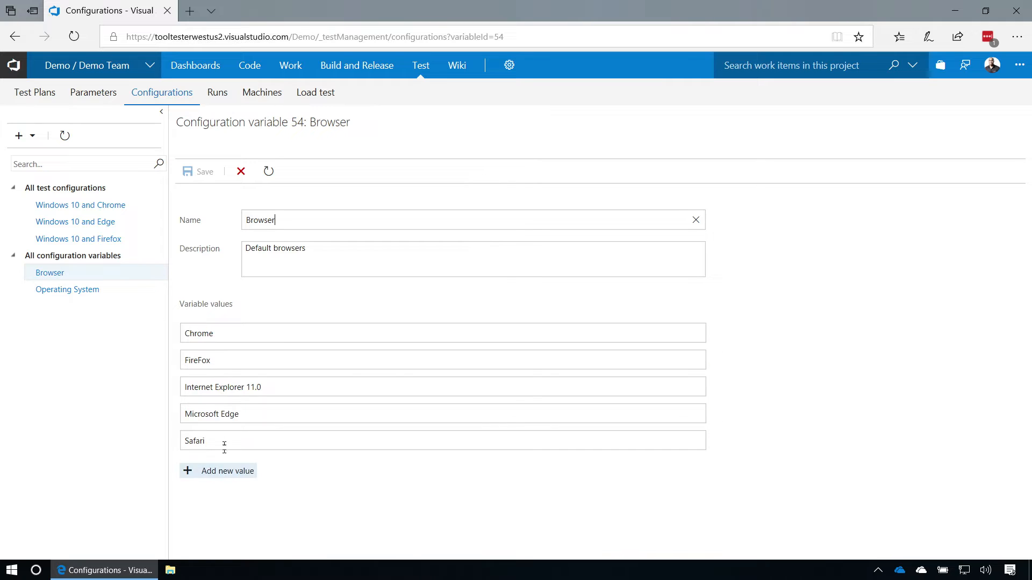
pyautogui.click(73, 290)
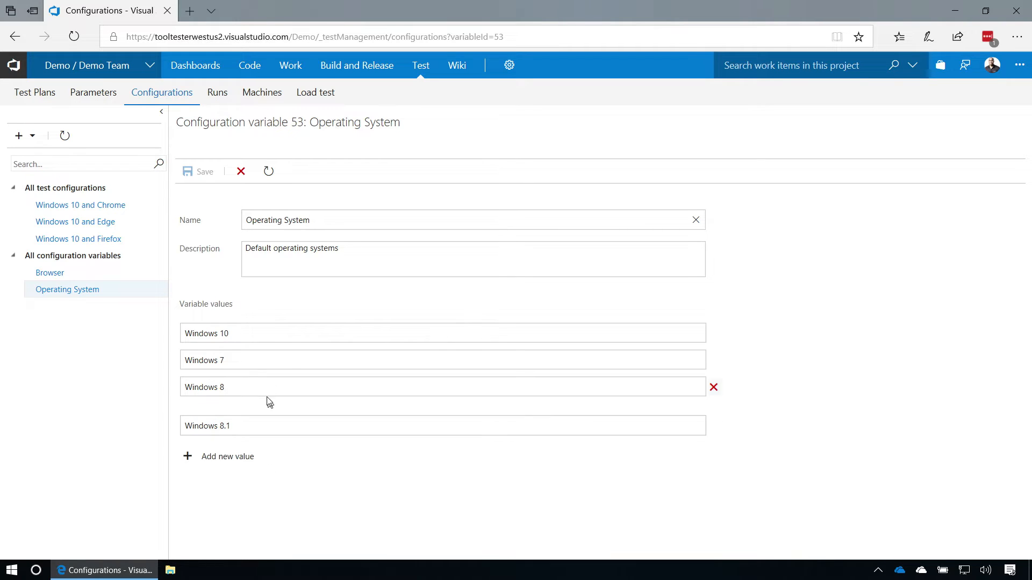
pyautogui.click(57, 274)
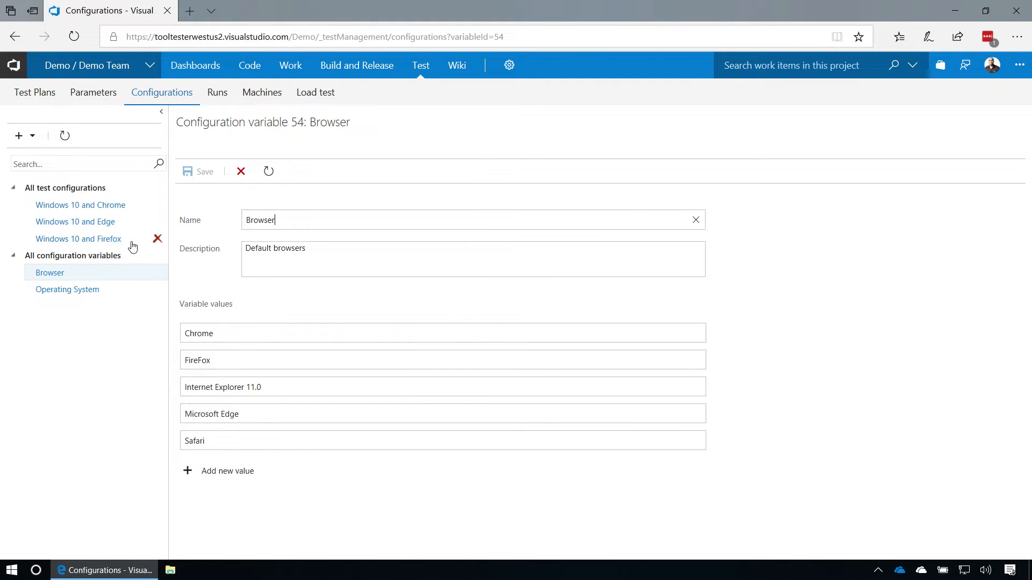
# - Return to the test plans and examine the test plan creation form and the commands available for the End to End suite
pyautogui.click(22, 85)
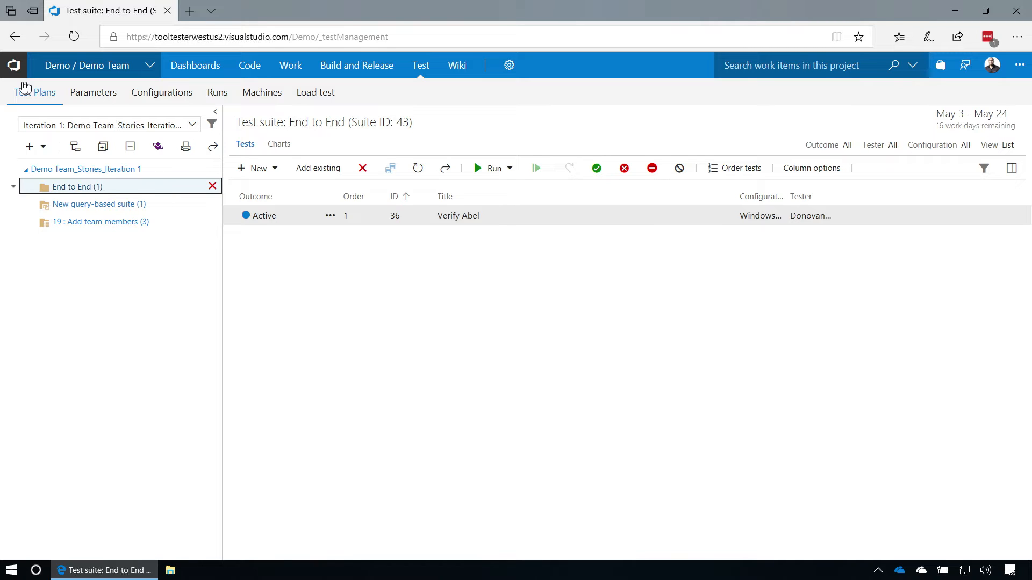
pyautogui.click(43, 147)
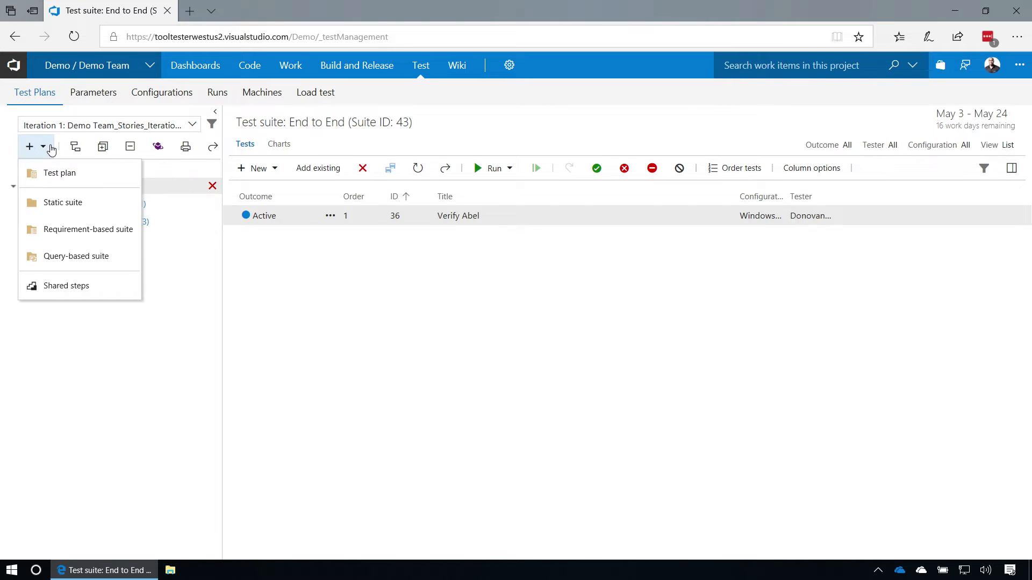
pyautogui.click(52, 172)
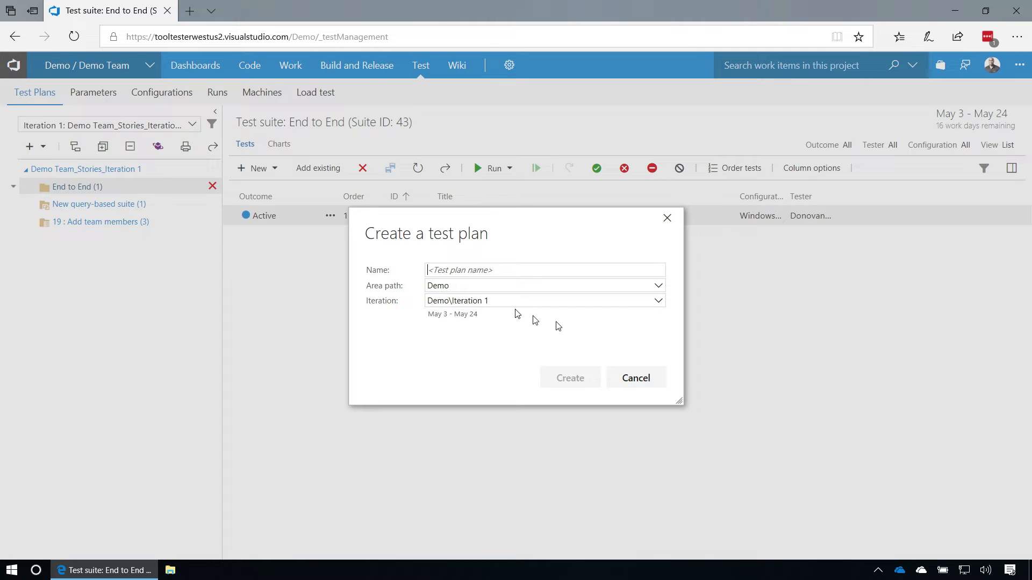
pyautogui.click(631, 379)
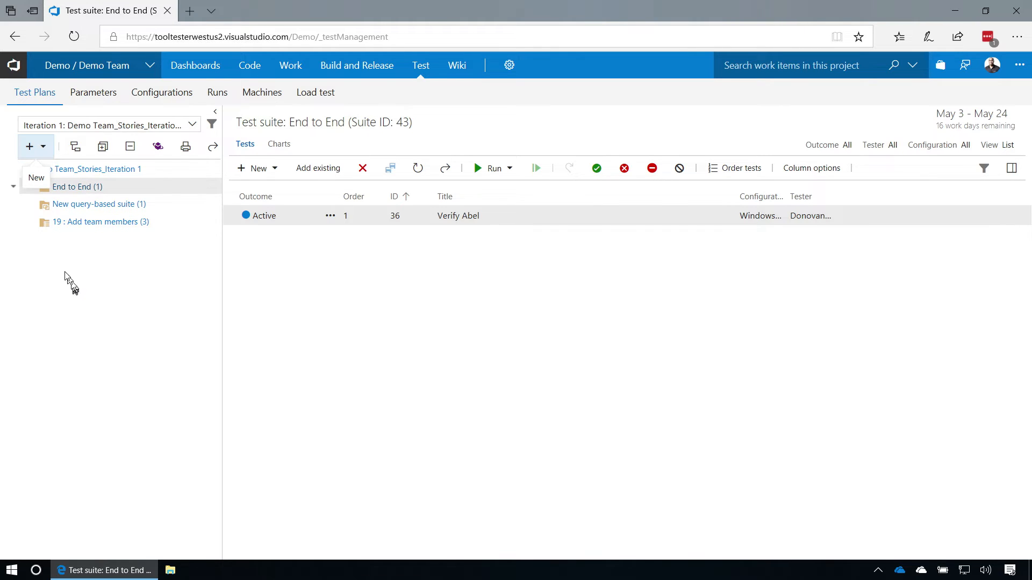
pyautogui.rightClick(17, 192)
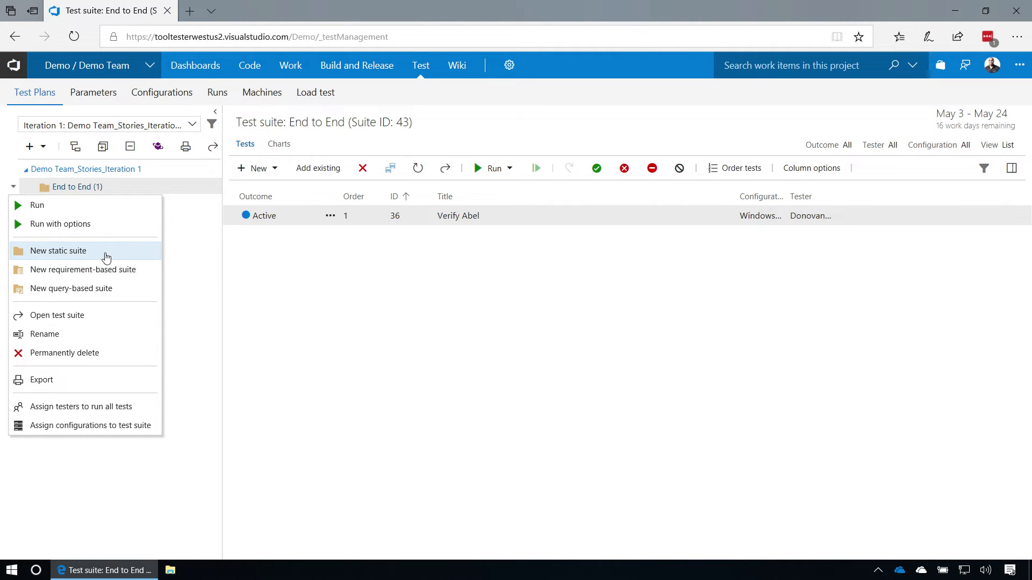
pyautogui.click(204, 347)
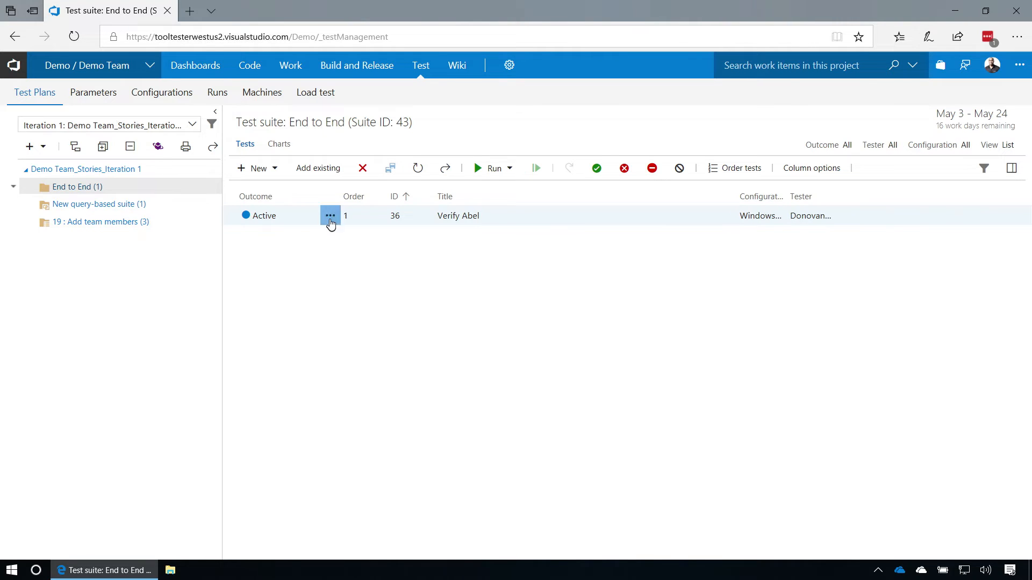
# - Query the existing test cases and add test case 40 to the End to End suite
pyautogui.click(317, 171)
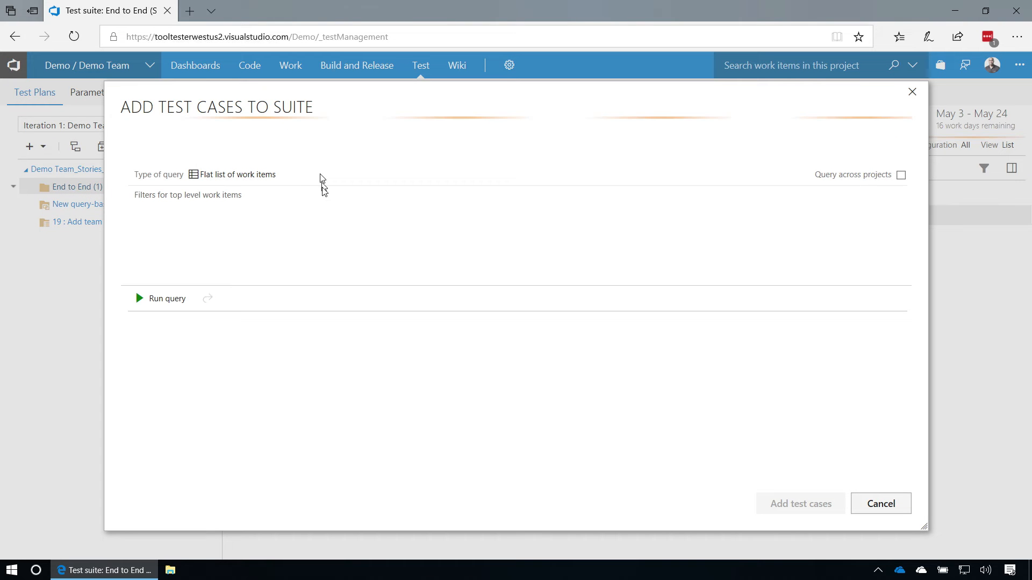
pyautogui.click(183, 301)
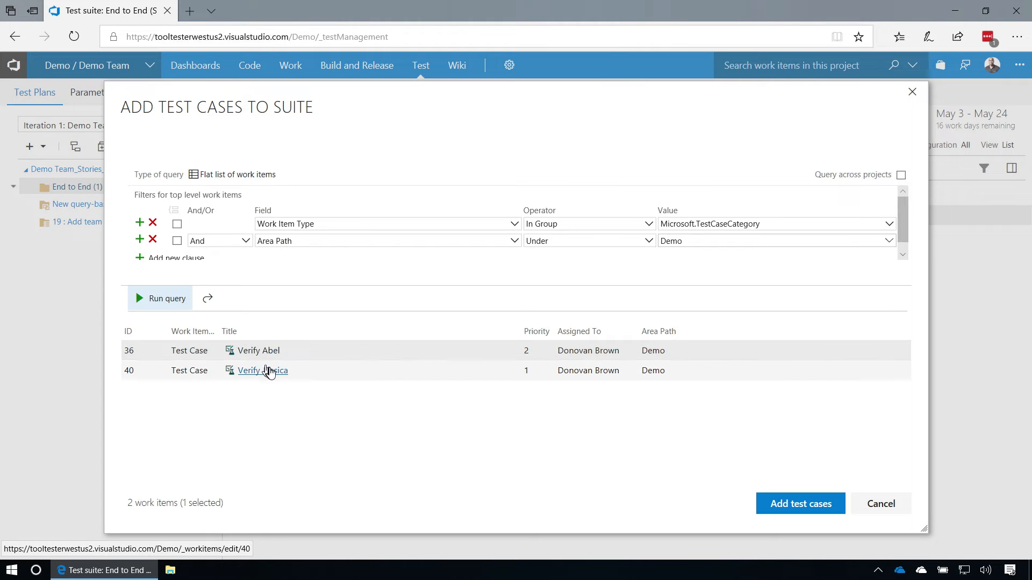
pyautogui.click(309, 372)
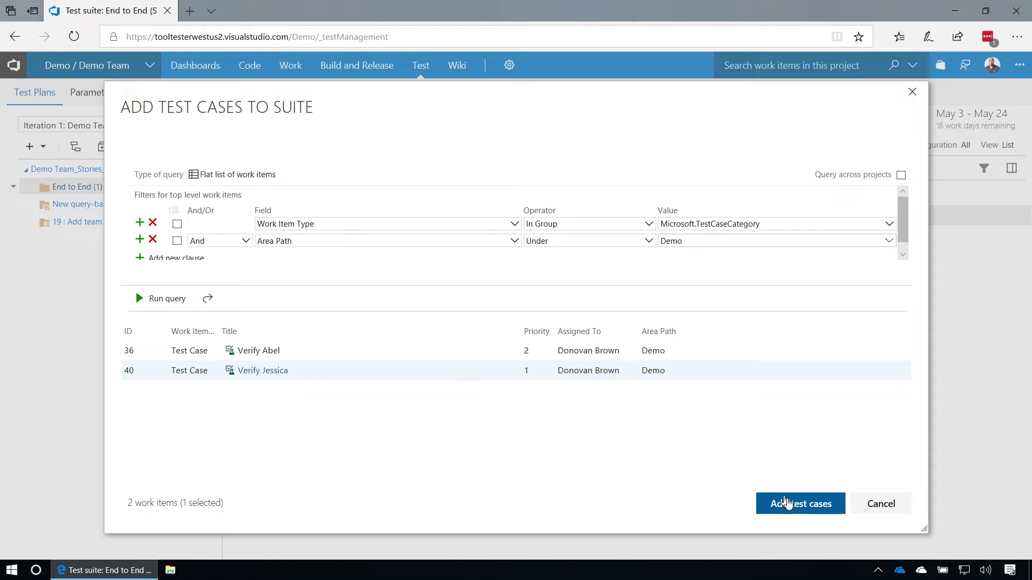
pyautogui.click(798, 515)
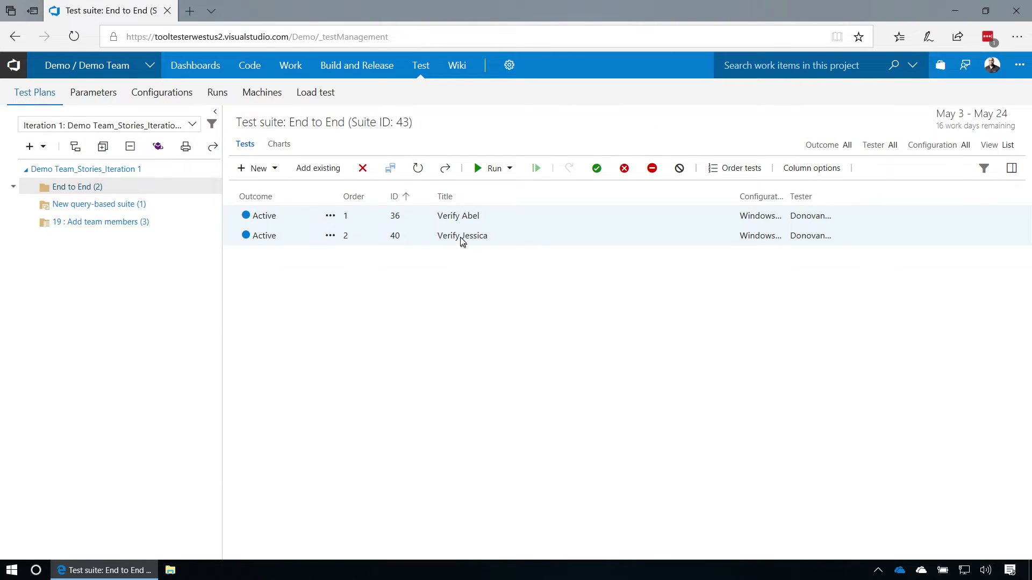
# - Review the details of test case 36 and the query clauses behind the query-based suite, leaving both unmodified
pyautogui.doubleClick(490, 216)
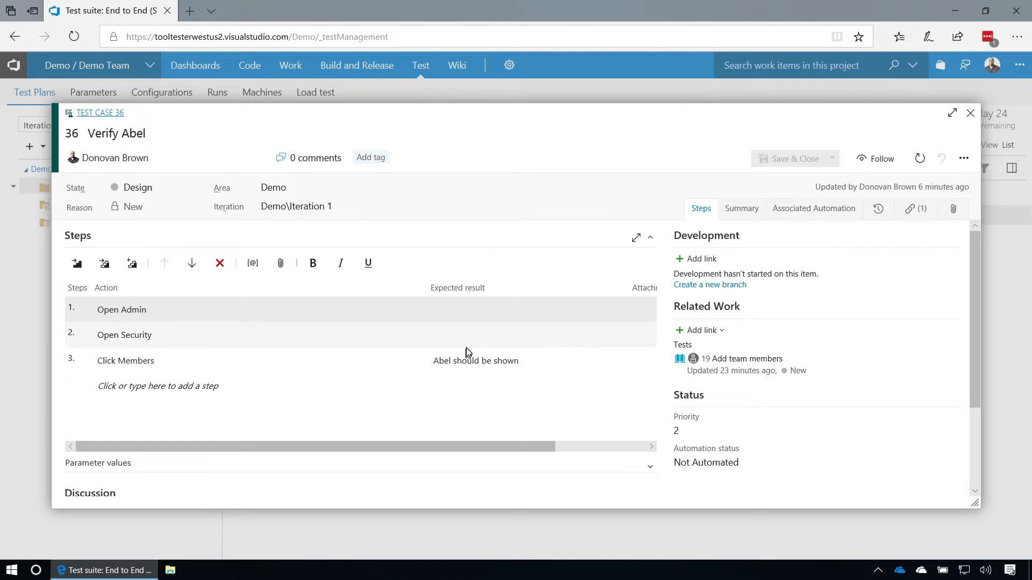
pyautogui.click(970, 113)
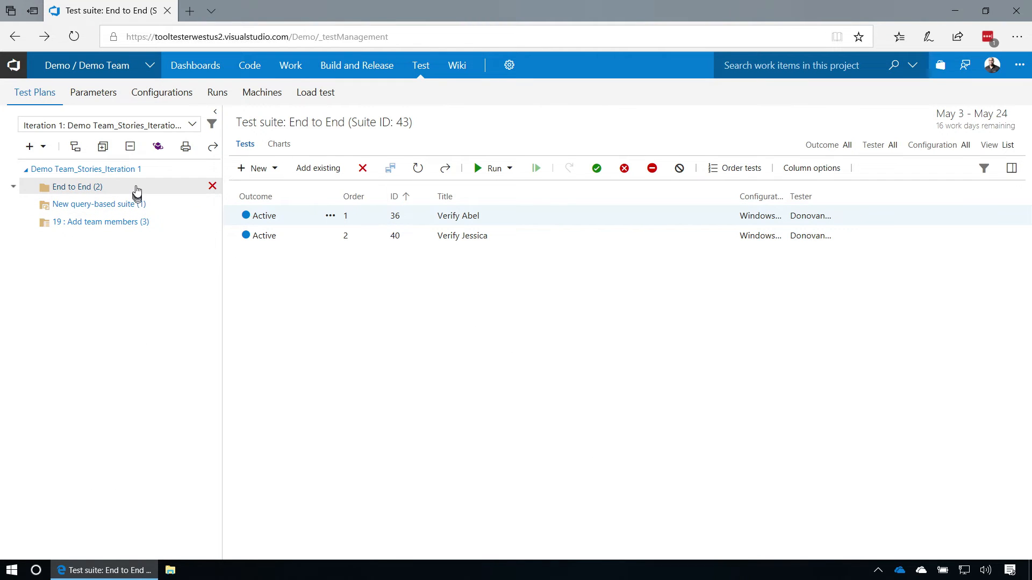
pyautogui.click(97, 207)
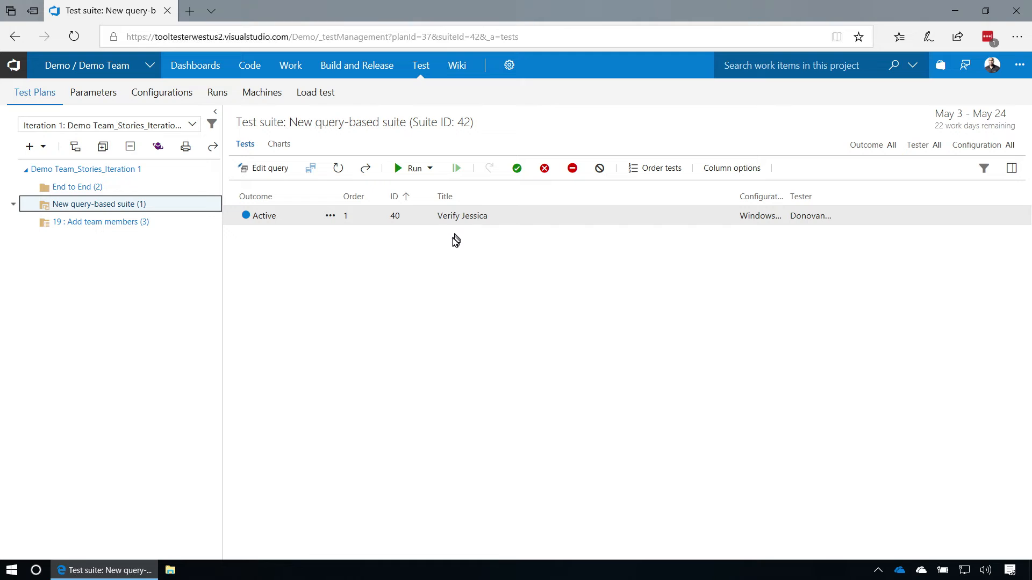
pyautogui.click(267, 177)
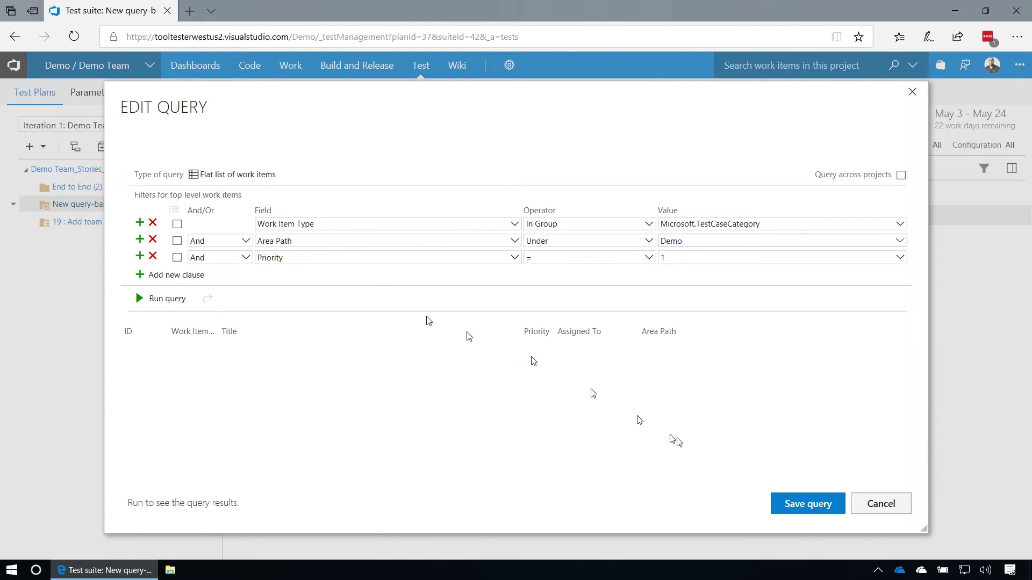
pyautogui.click(881, 503)
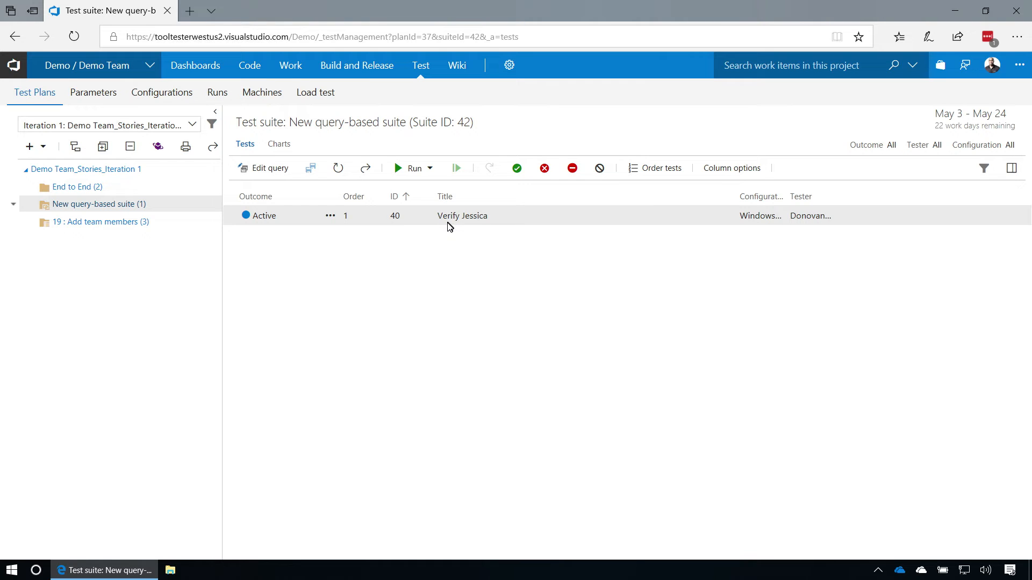
# - Set the priority of test case 36 in the End to End suite to 1 and save it
pyautogui.click(96, 188)
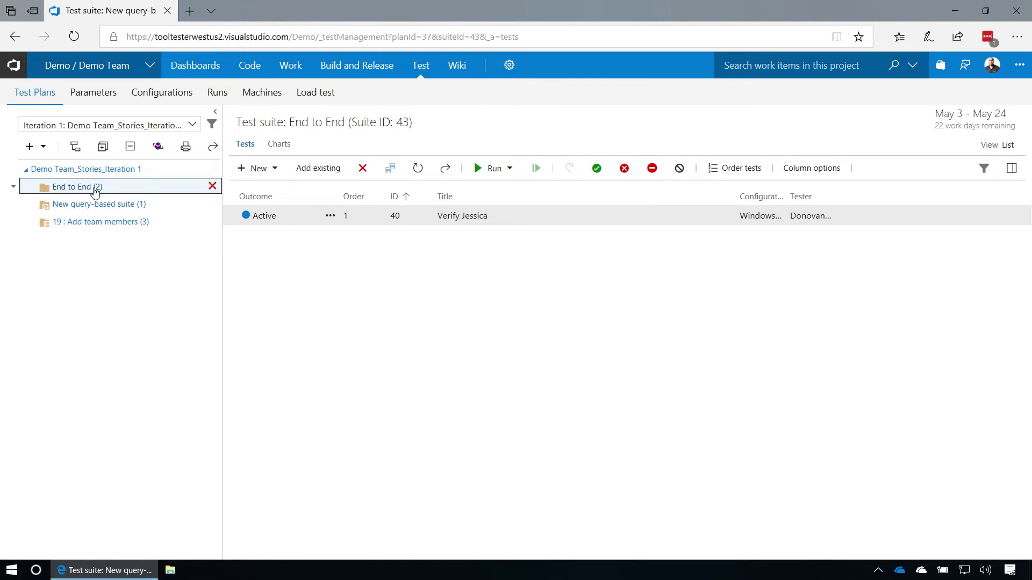
pyautogui.doubleClick(456, 217)
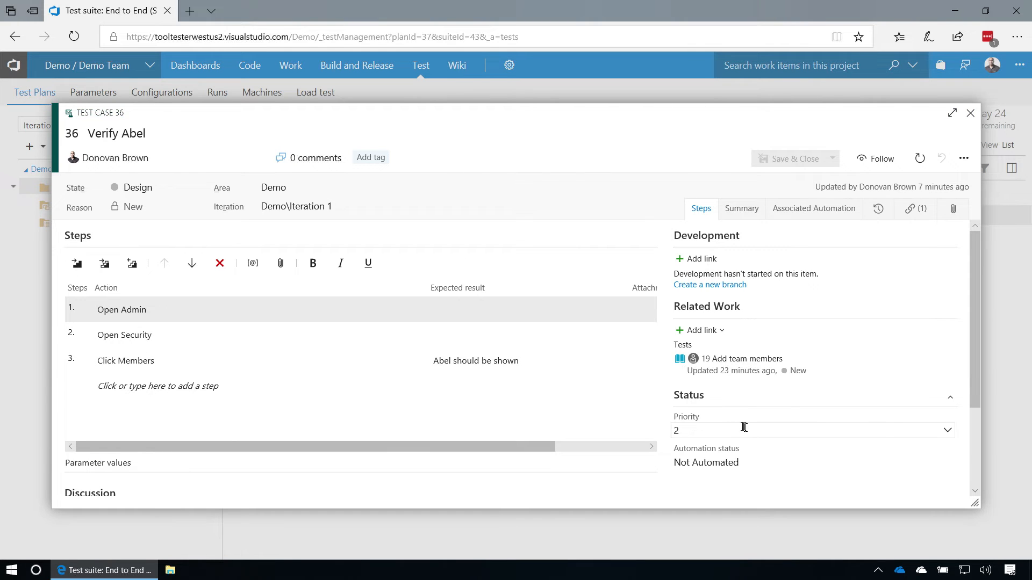
pyautogui.click(897, 428)
pyautogui.click(699, 444)
pyautogui.click(793, 159)
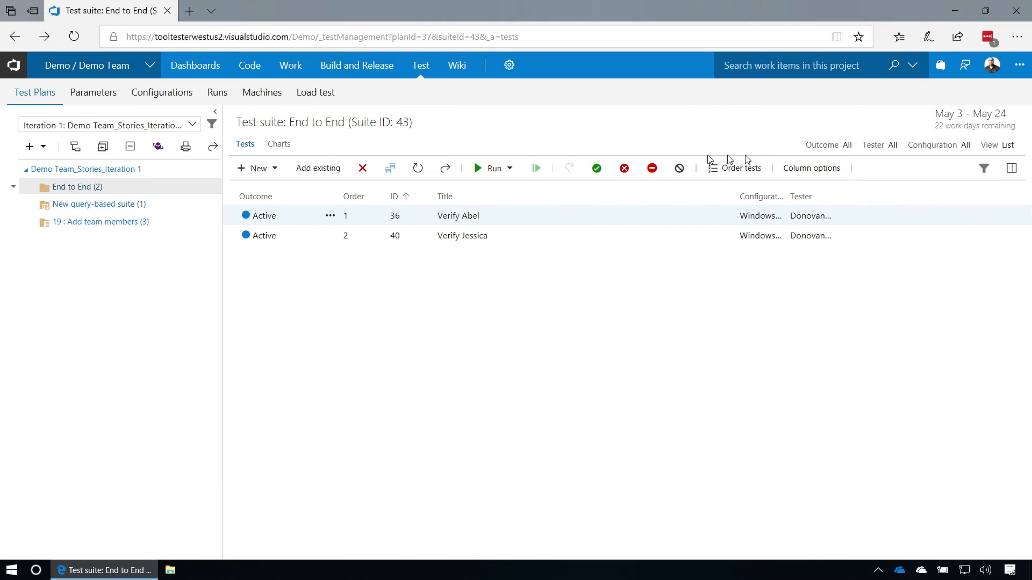
# - Check which test cases the query-based suite and the "19 : Add team members" suite contain
pyautogui.click(86, 204)
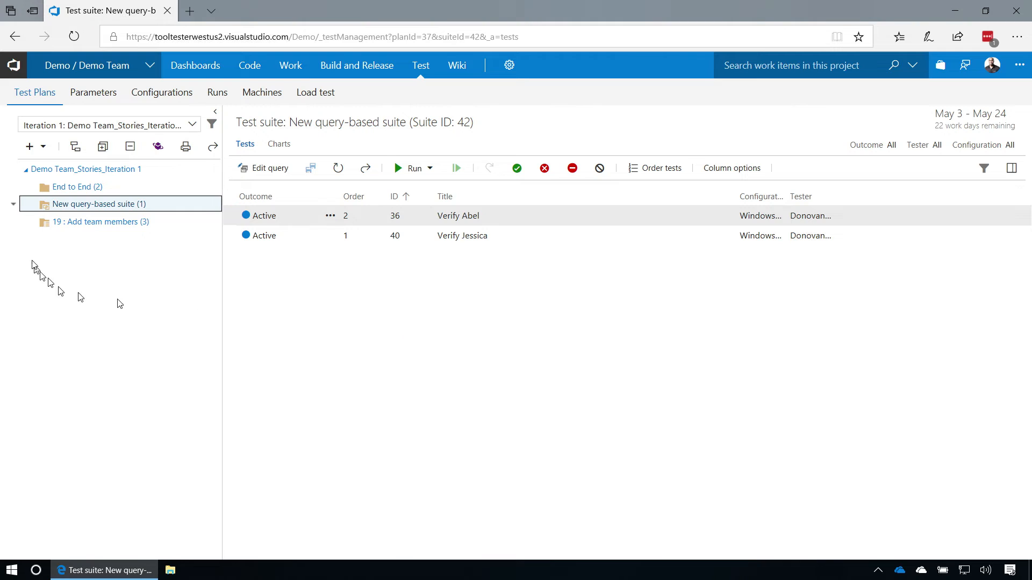
pyautogui.click(52, 228)
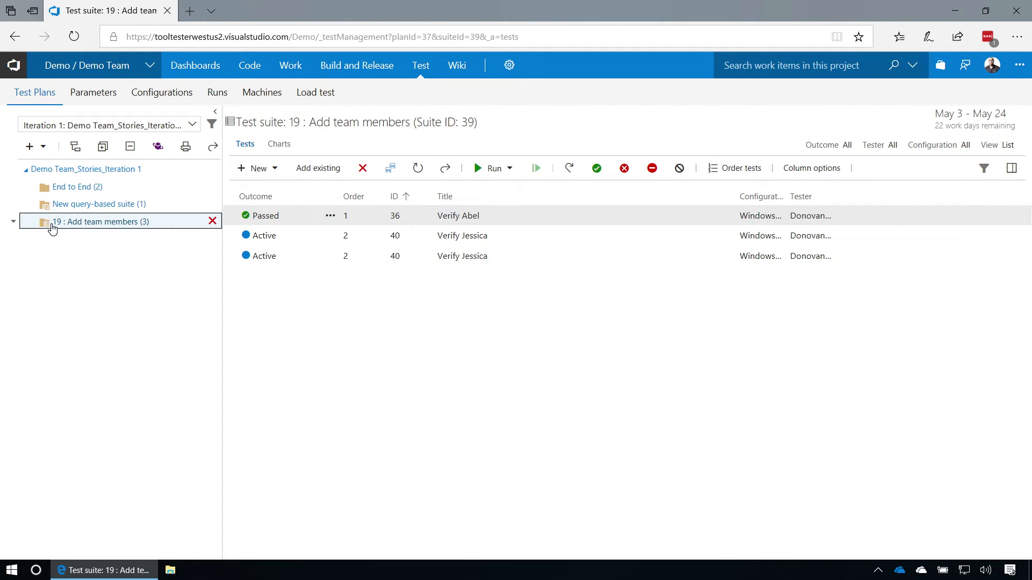
pyautogui.moveTo(52, 228); pyautogui.dragTo(244, 264)
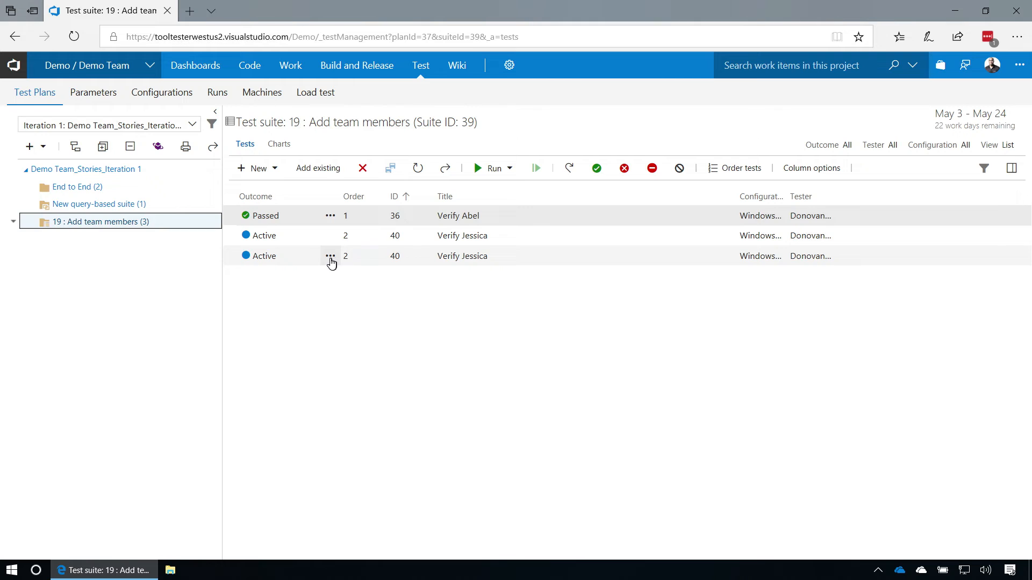
# - Assign the Windows 10 and Firefox configuration to test case 40 and widen the Configuration column to show the full names
pyautogui.click(330, 257)
pyautogui.click(376, 299)
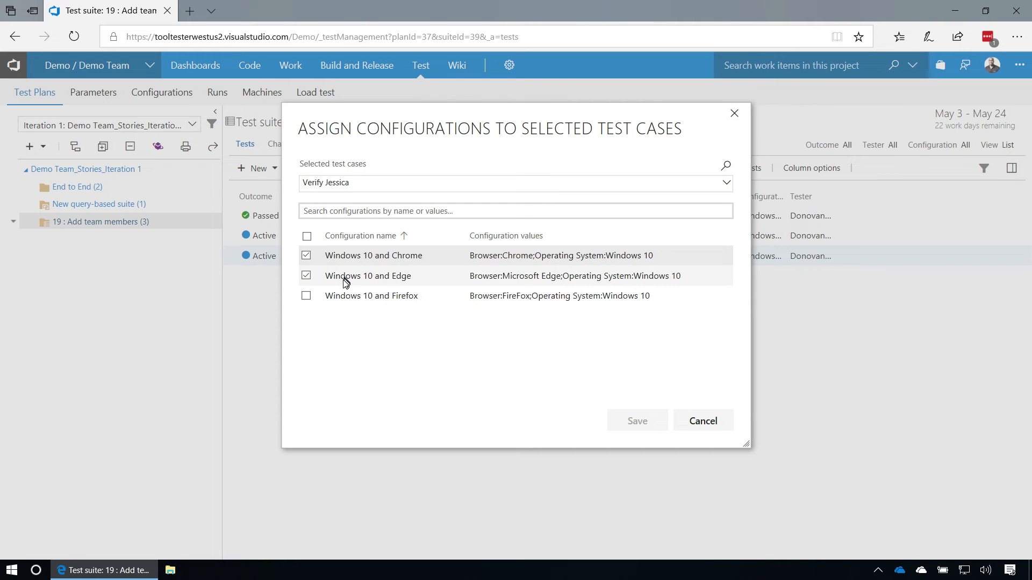
pyautogui.click(306, 296)
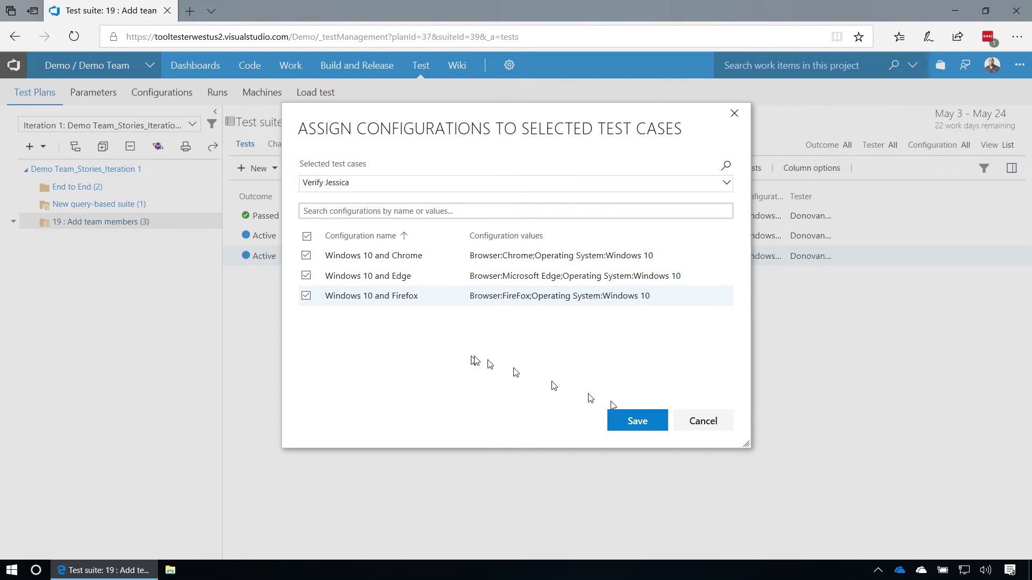
pyautogui.click(638, 422)
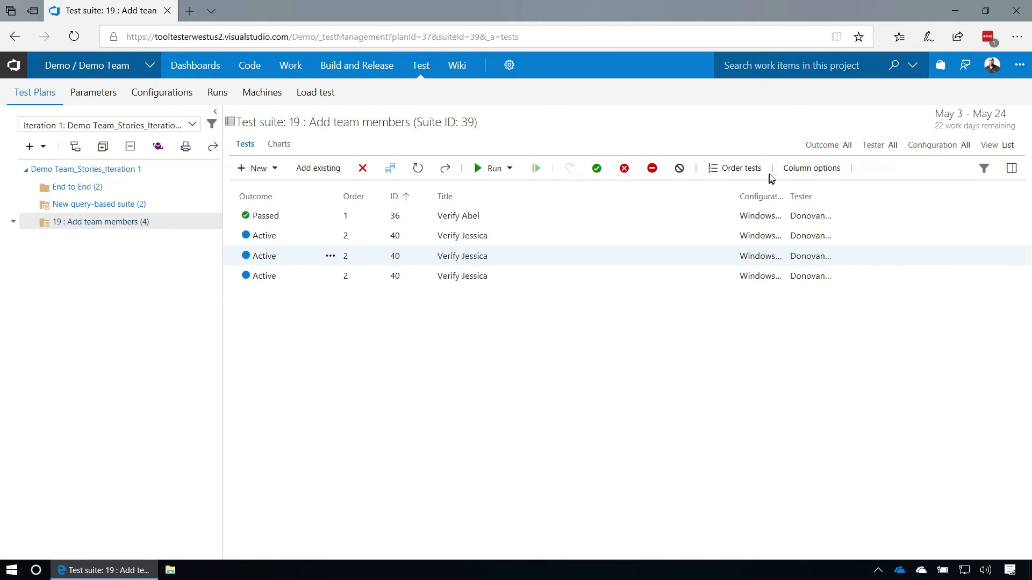
pyautogui.moveTo(785, 191); pyautogui.dragTo(866, 192)
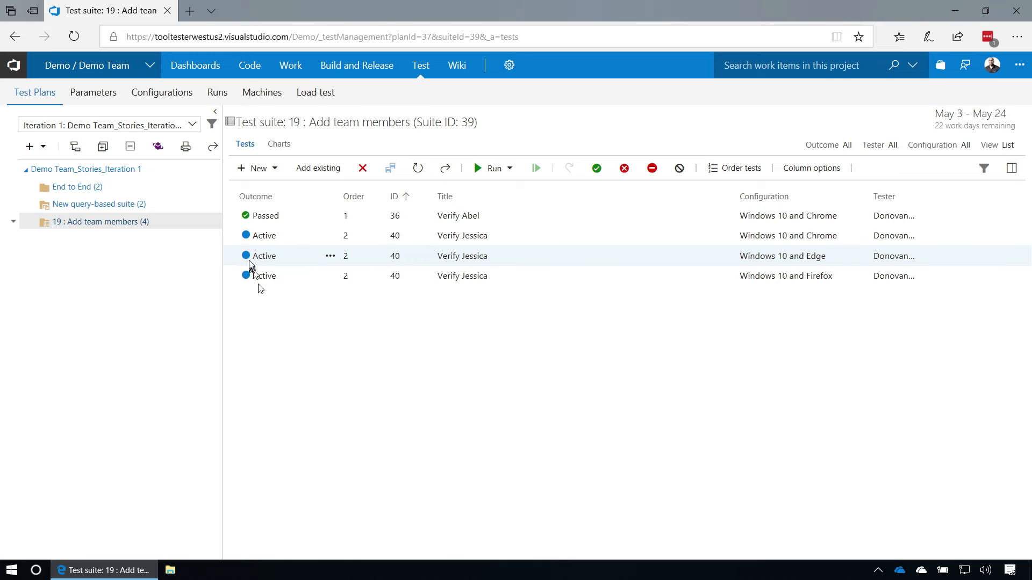
# - Run test case 36 of the "19 : Add team members" suite in the test runner and arrange both windows side by side
pyautogui.click(424, 221)
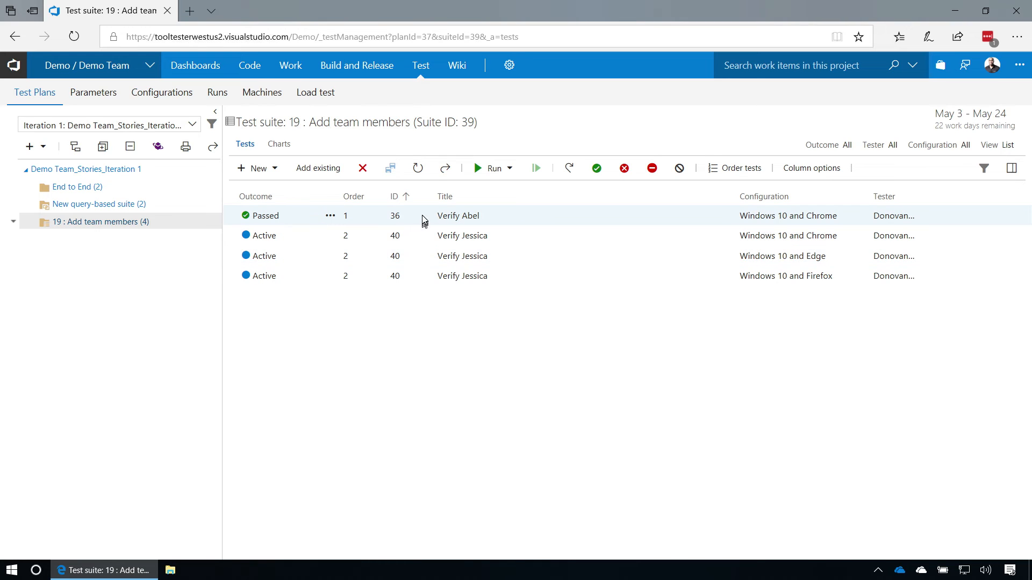
pyautogui.click(480, 171)
pyautogui.click(498, 191)
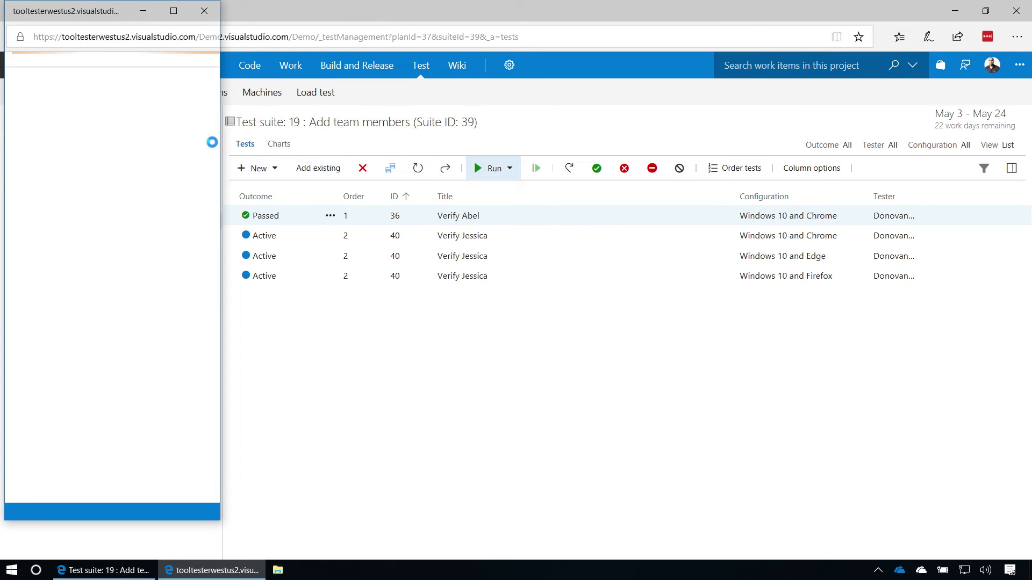
pyautogui.moveTo(274, 185); pyautogui.dragTo(297, 181)
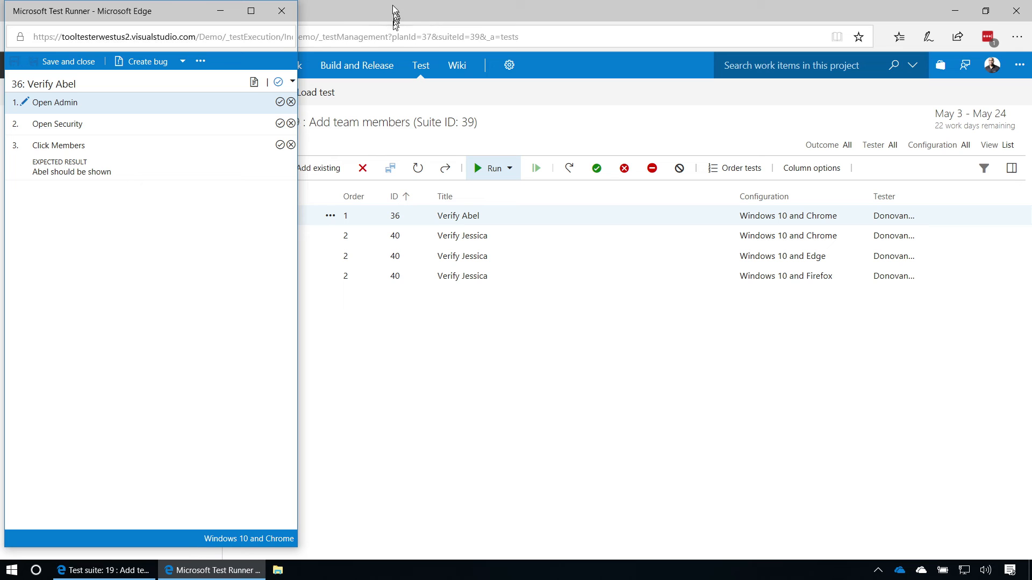
pyautogui.moveTo(392, 5); pyautogui.dragTo(639, 22)
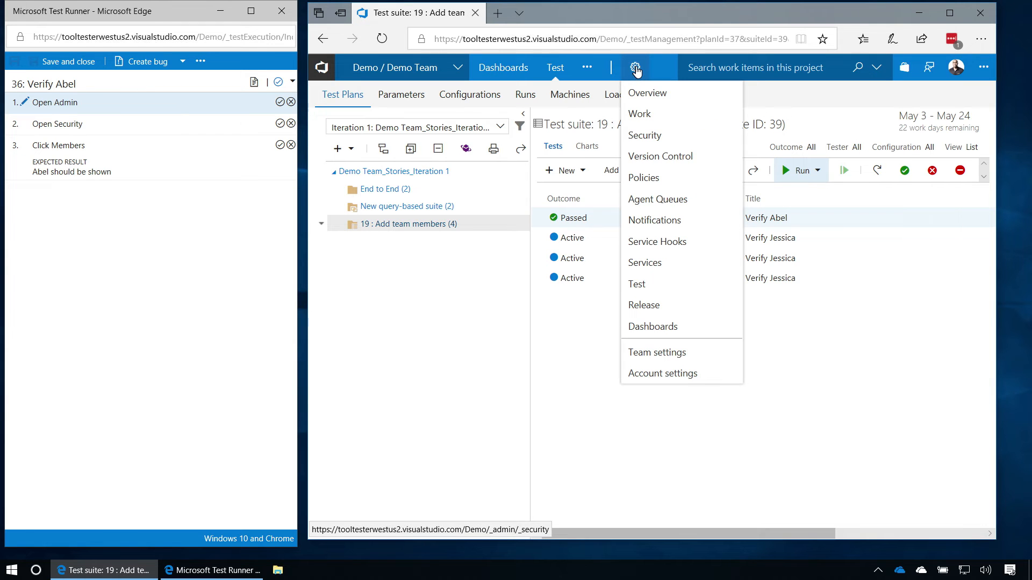
# - Carry out test steps 1 and 2 in the project's Security settings, mark both as passed, and show the Demo Team's members
pyautogui.click(635, 68)
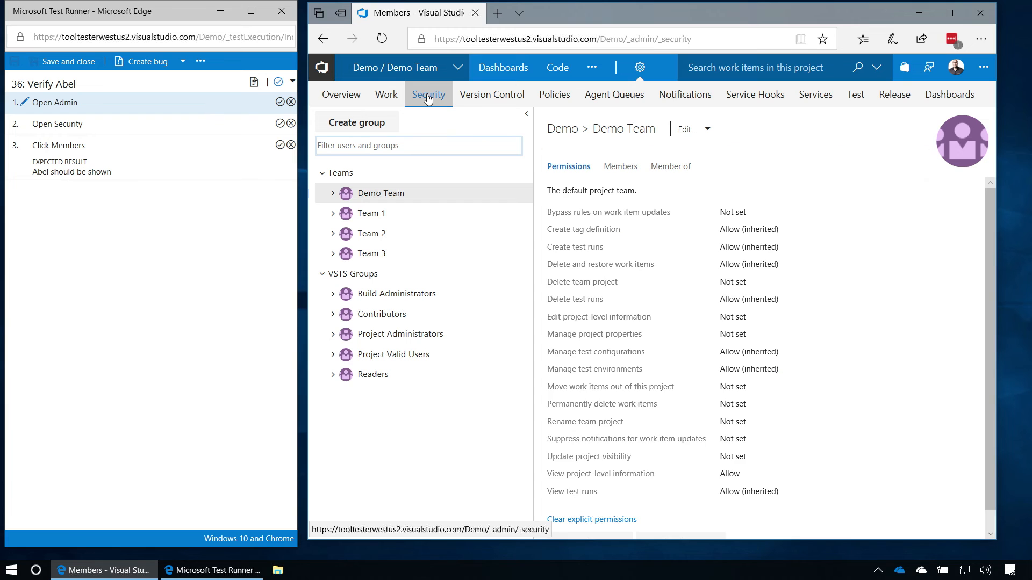
pyautogui.click(280, 102)
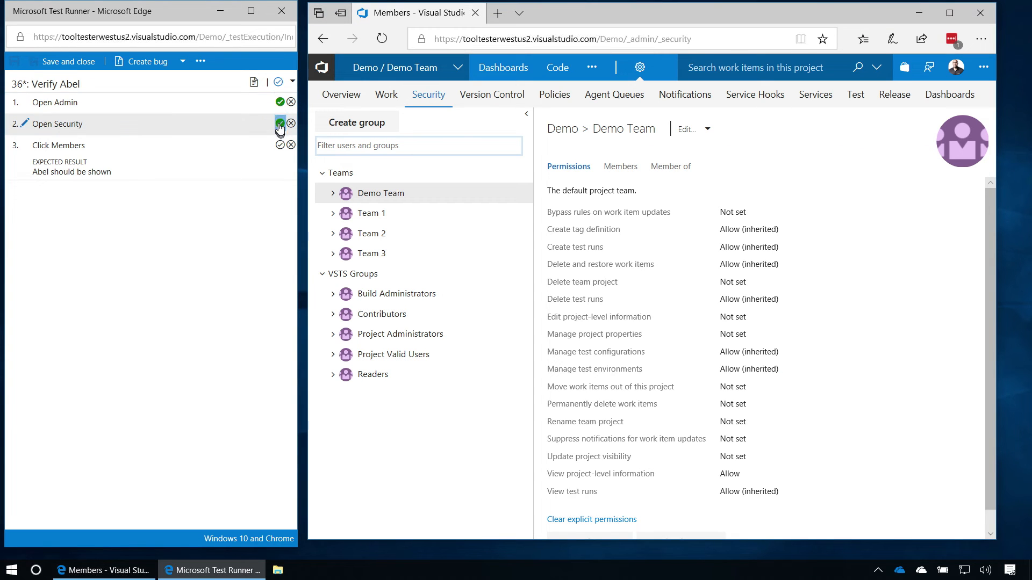
pyautogui.click(280, 124)
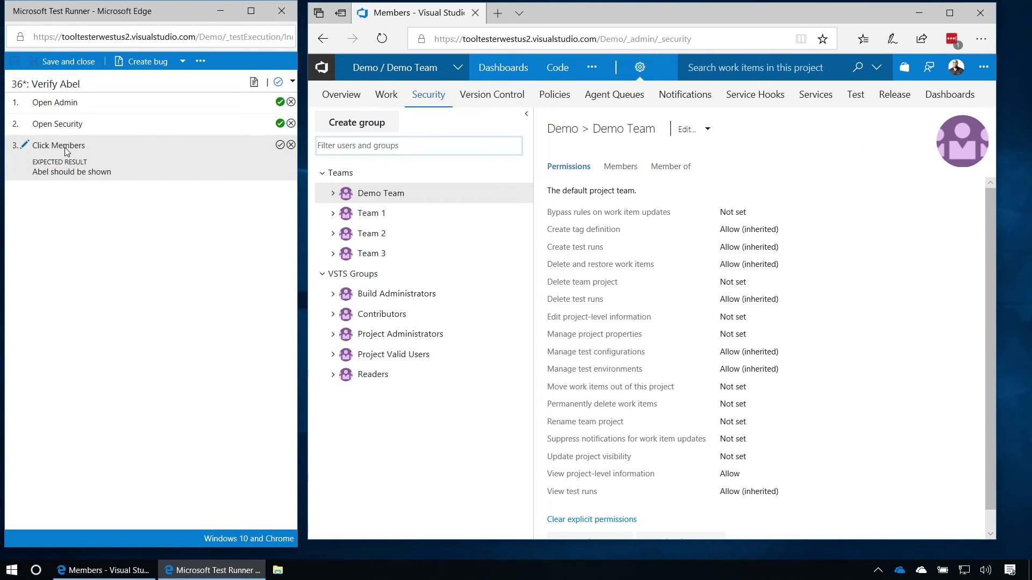
pyautogui.click(630, 167)
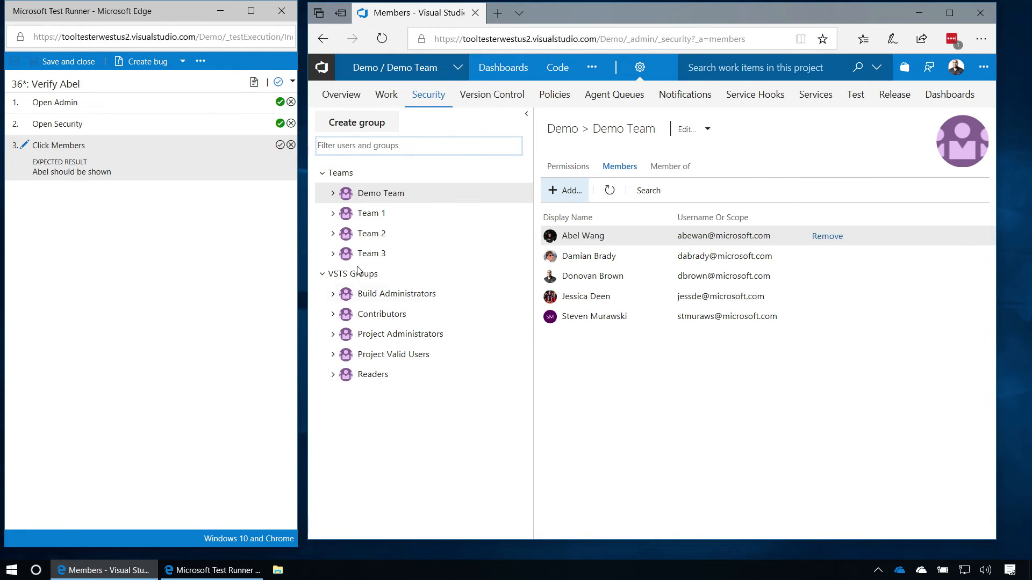
# - Mark test step 3 as failed, draft a bug from it to review its repro steps, and discard the draft
pyautogui.click(291, 145)
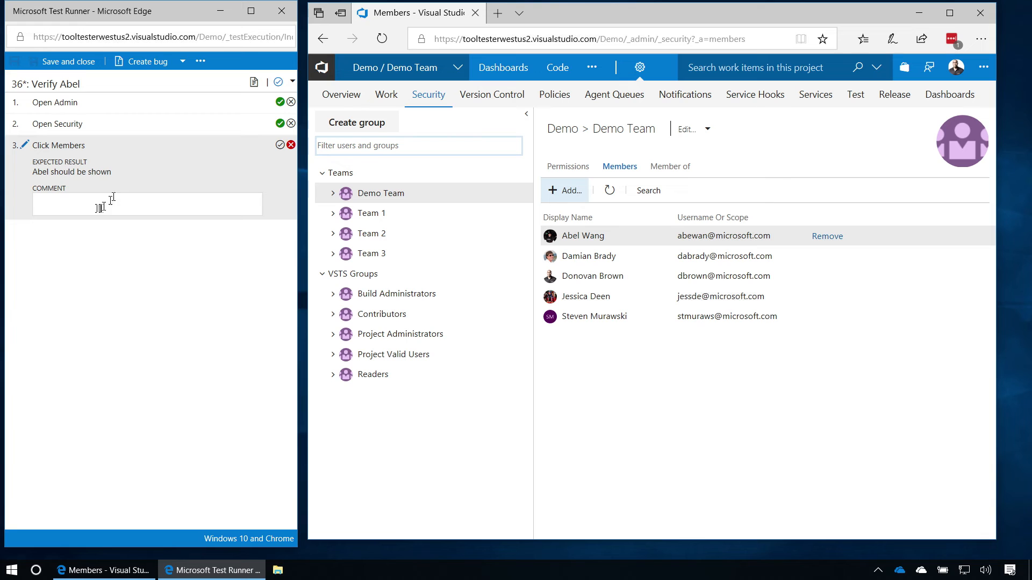
pyautogui.click(143, 61)
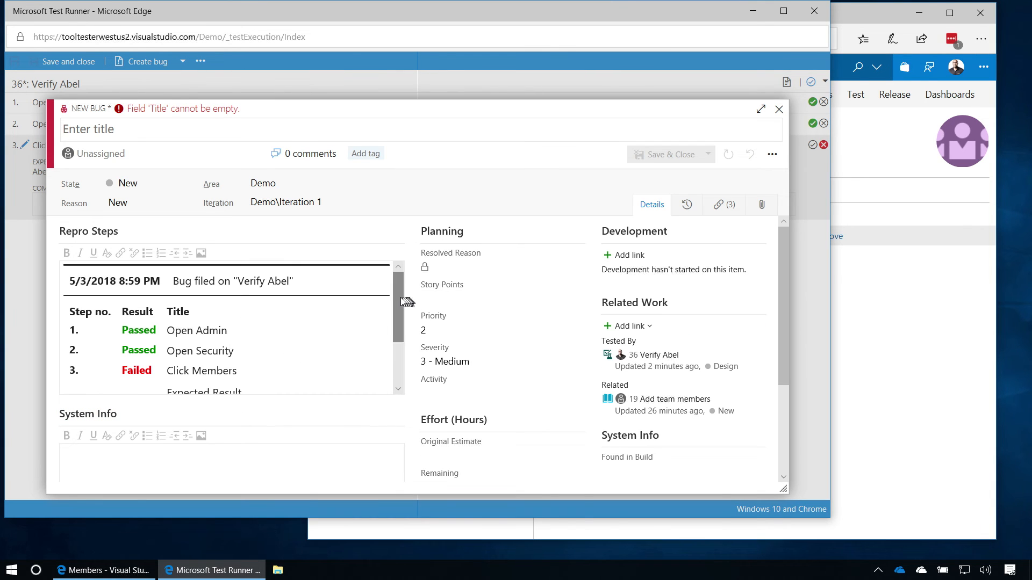
pyautogui.moveTo(398, 297)
pyautogui.mouseDown()
pyautogui.moveTo(408, 342)
pyautogui.moveTo(403, 295)
pyautogui.mouseUp()
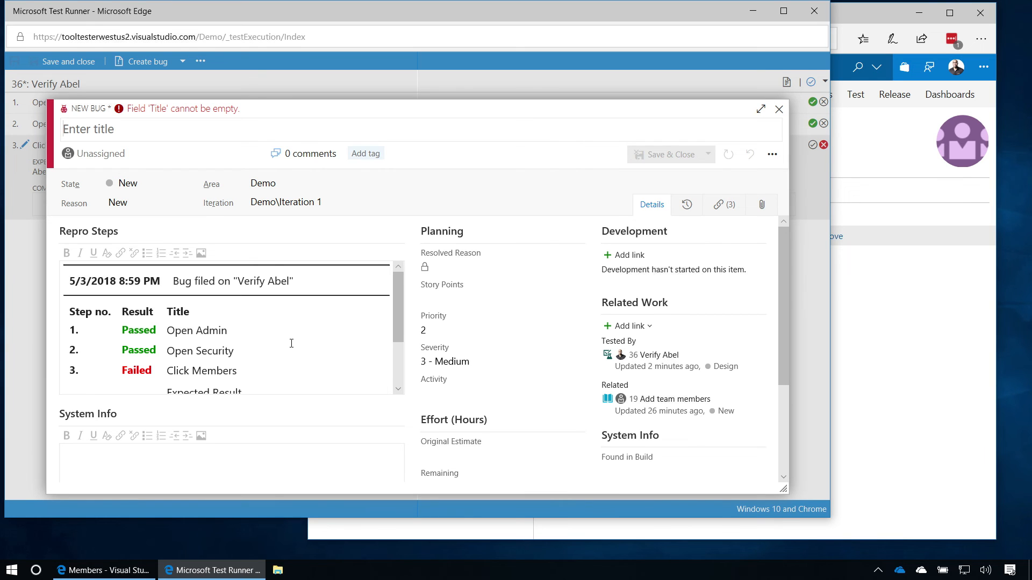
pyautogui.click(779, 109)
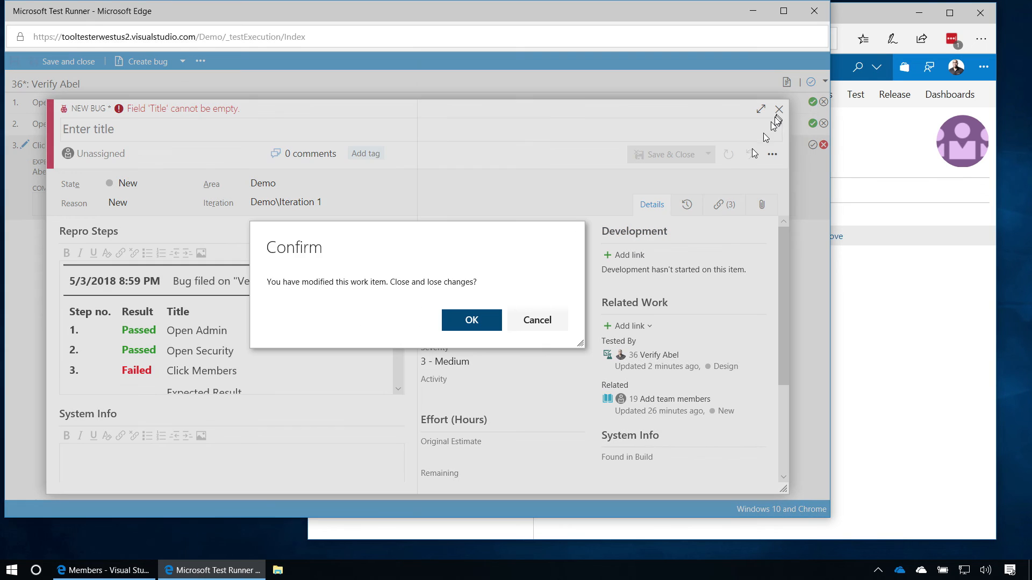
pyautogui.click(484, 323)
# - Mark test step 3 as passed and save and close the test run
pyautogui.click(290, 146)
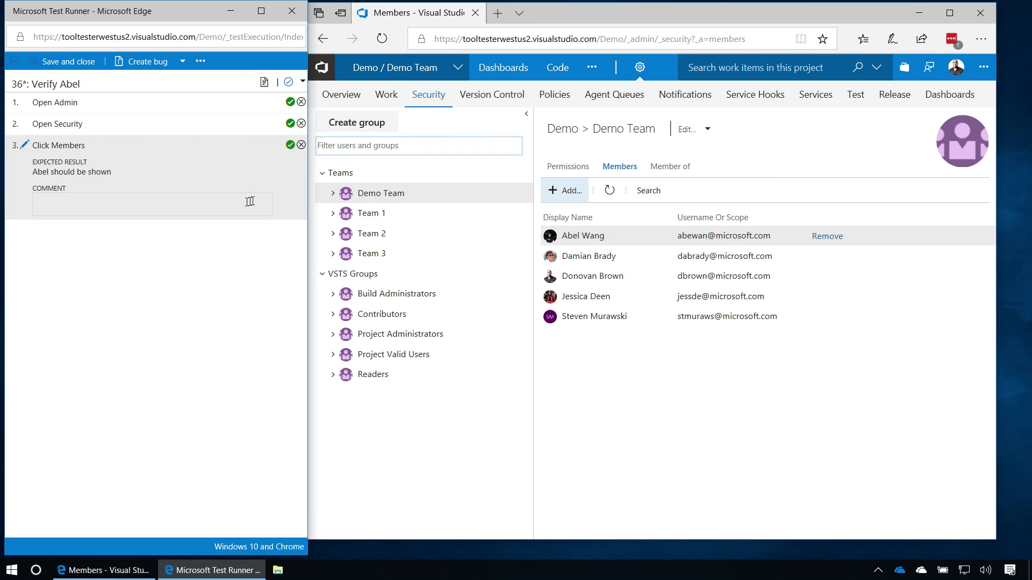
pyautogui.click(56, 62)
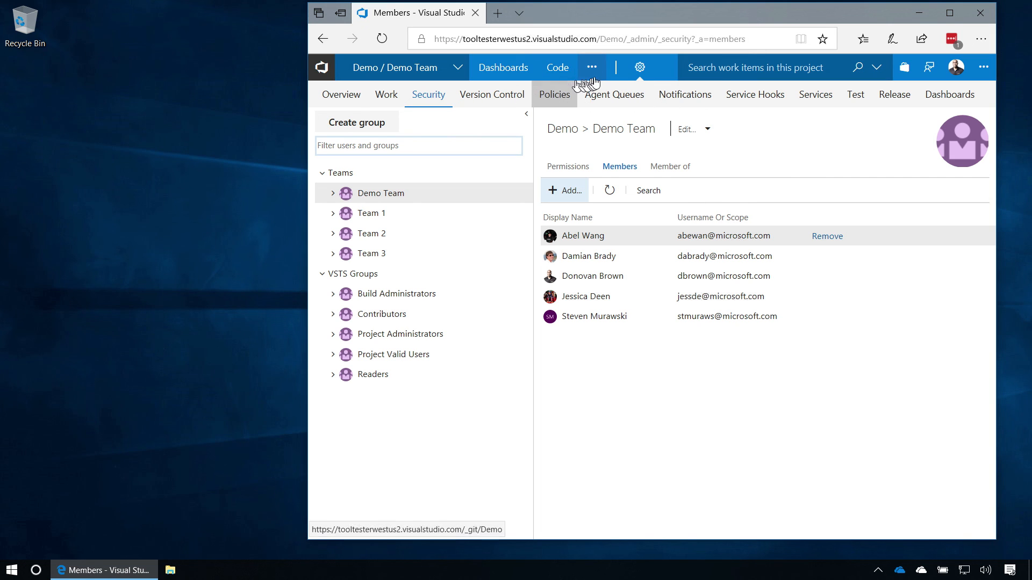
# - Open the project's recent test runs in a maximized window and examine the summary and outcome charts of run 23
pyautogui.moveTo(591, 69)
pyautogui.moveTo(612, 135)
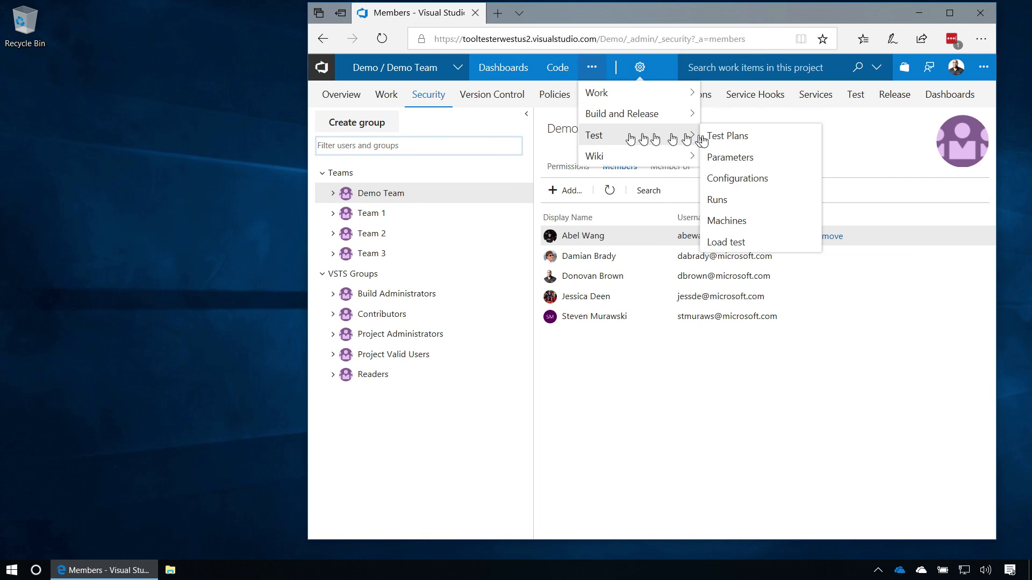
pyautogui.click(720, 201)
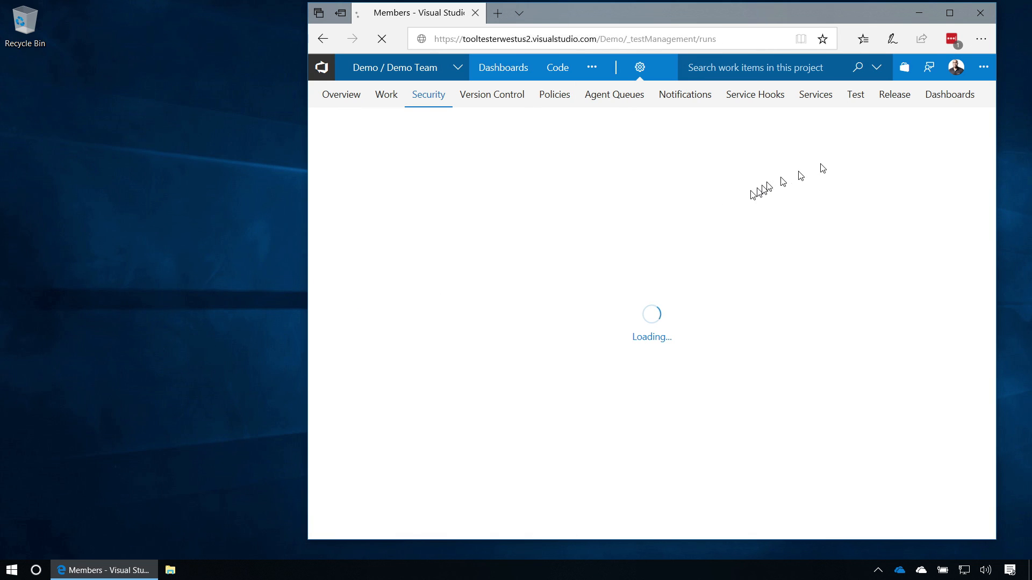
pyautogui.click(949, 14)
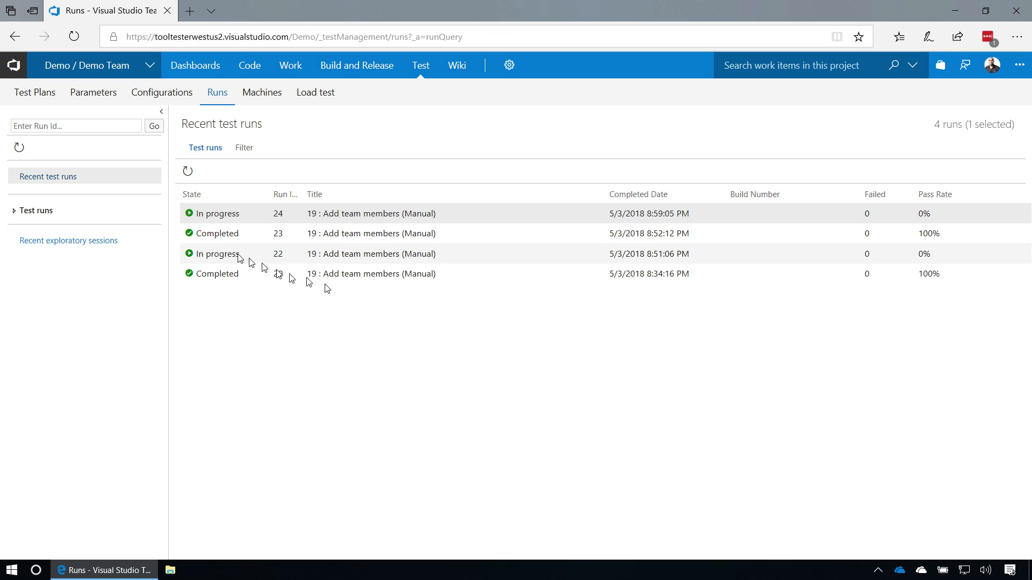
pyautogui.doubleClick(222, 235)
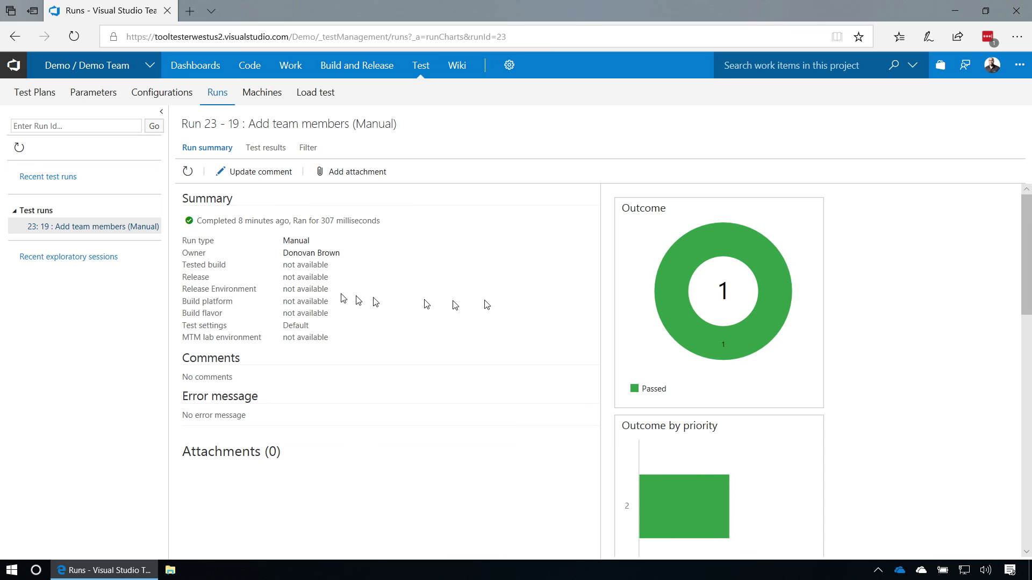
pyautogui.scroll(-4, 836, 295)
pyautogui.scroll(-2, 839, 297)
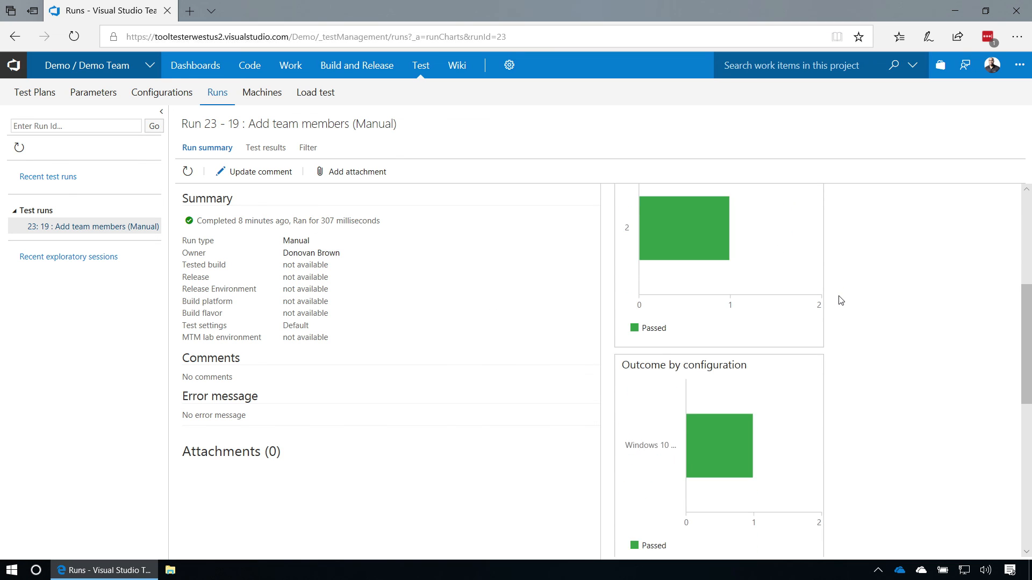
pyautogui.scroll(5, 839, 297)
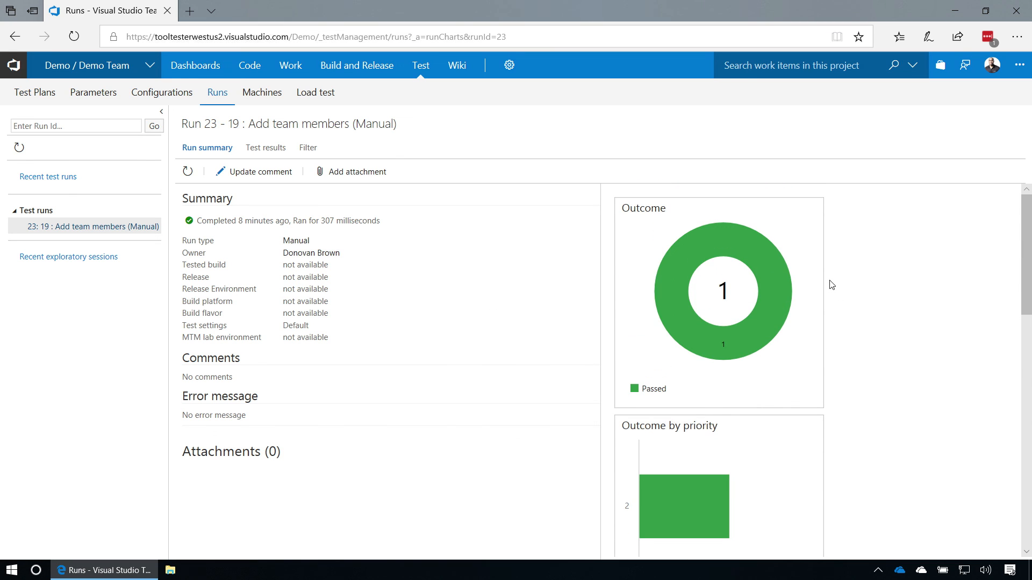